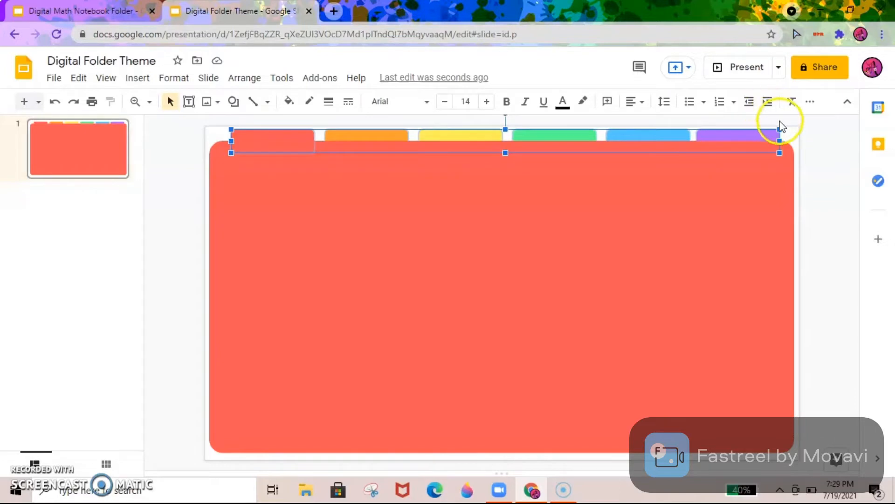
Shrink the six coloured tabs together towards the red tab to free room for a seventh tab
drag(779, 129, 754, 131)
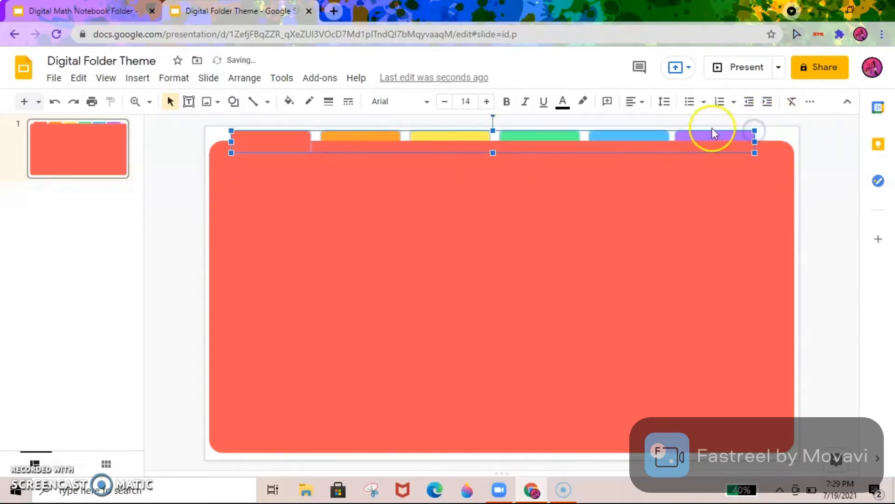
click(173, 175)
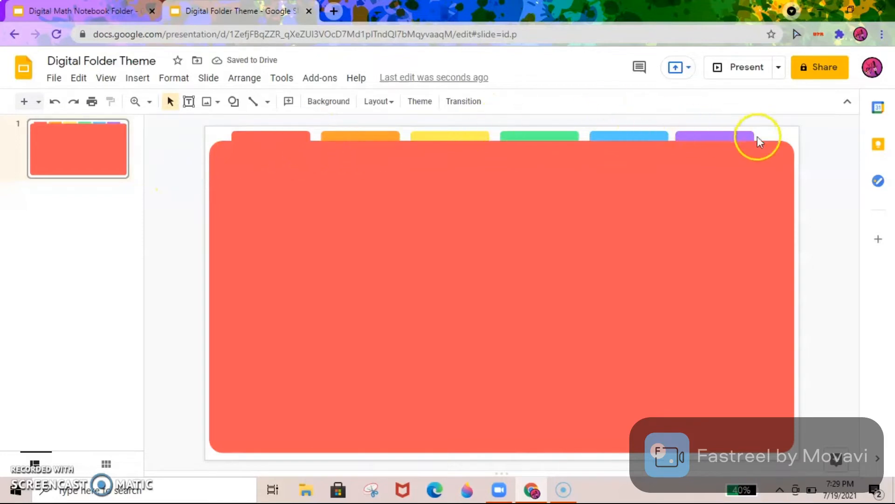
click(743, 135)
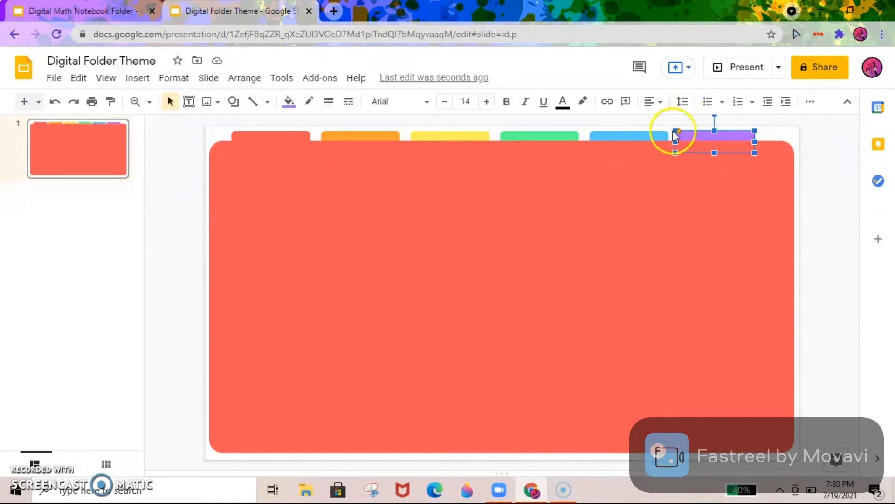
click(829, 156)
drag(767, 130, 274, 134)
click(386, 135)
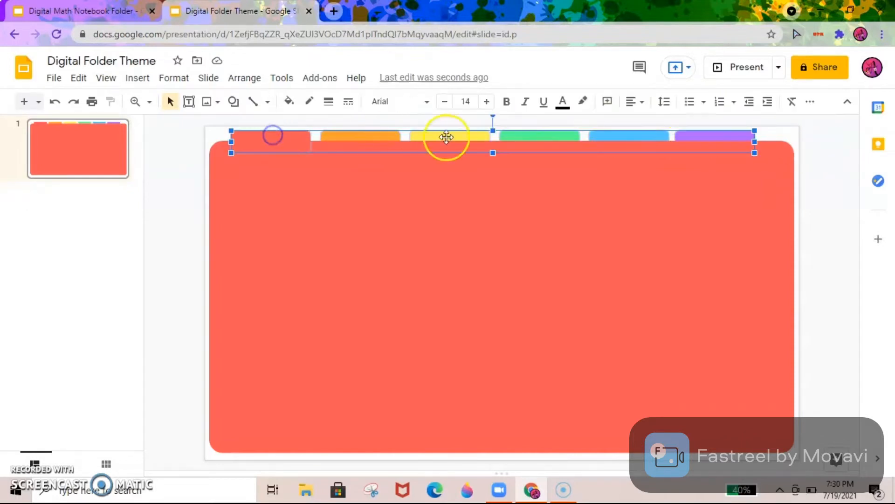
click(752, 153)
drag(768, 135, 284, 137)
drag(755, 152, 687, 151)
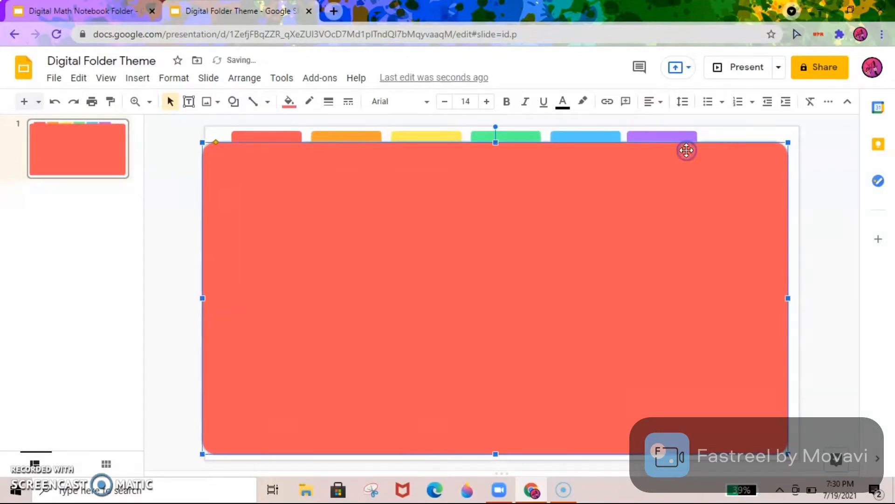
key(ctrl+z)
click(175, 181)
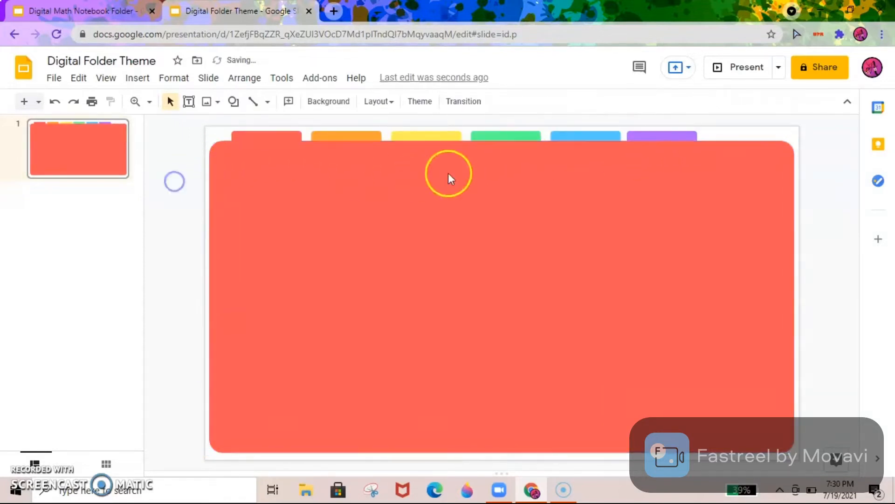
Duplicate the purple tab and place the copy beside it as the seventh tab in the row
click(662, 133)
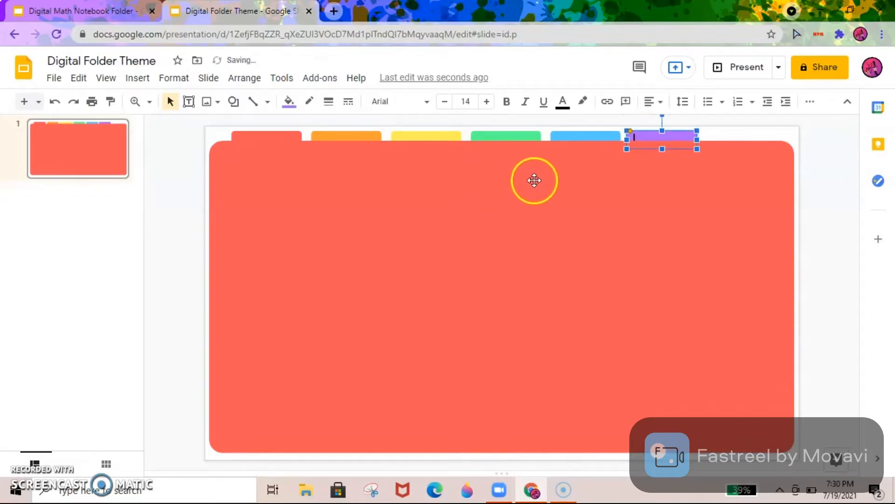
click(726, 139)
click(670, 135)
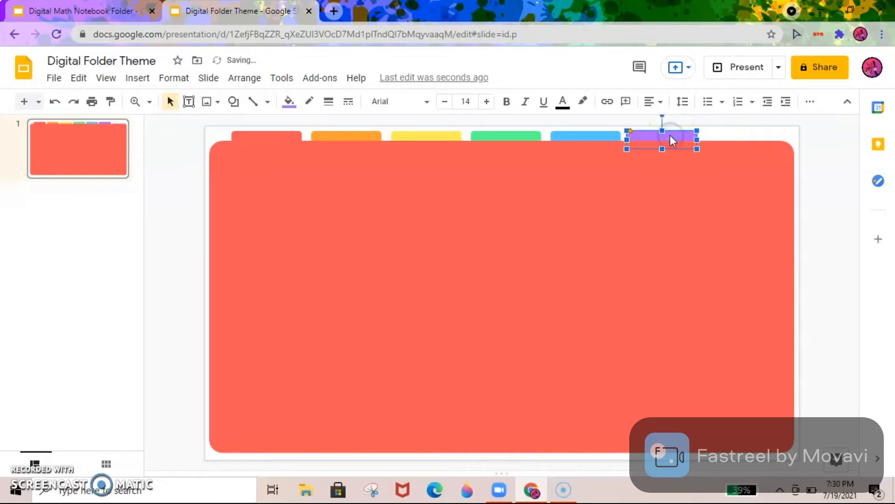
key(ctrl+d)
drag(653, 153, 723, 140)
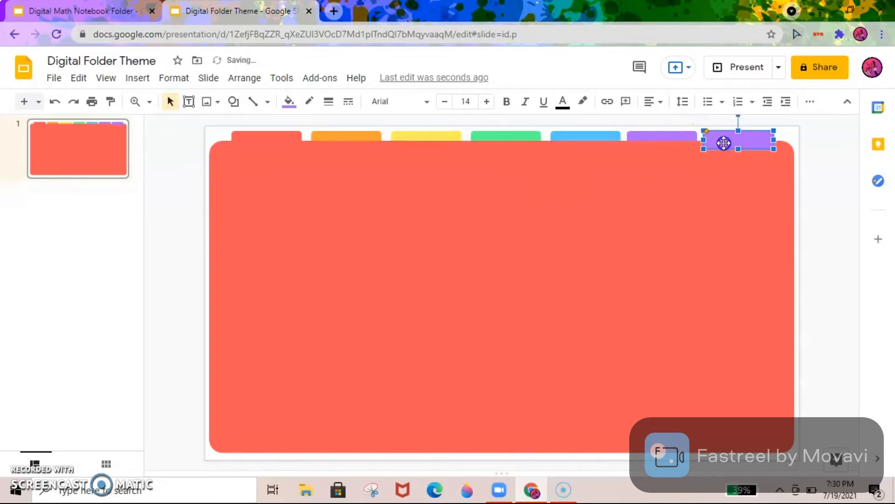
Fill the seventh tab with a custom pink colour
click(288, 101)
click(381, 208)
drag(461, 306, 504, 308)
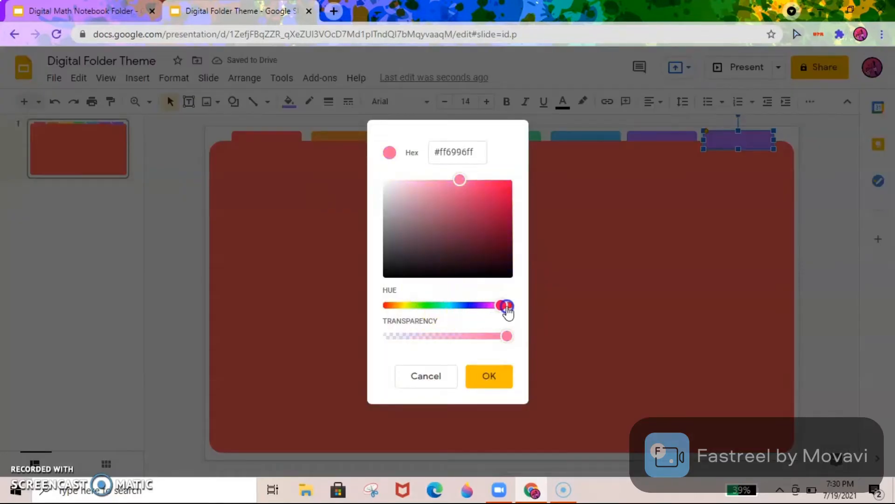
click(486, 374)
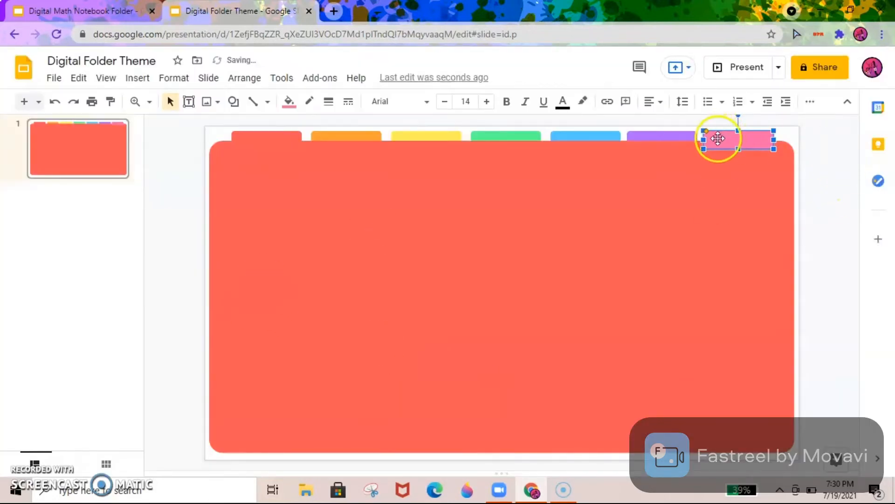
Send the pink tab behind the large red folder shape
right_click(718, 137)
mouse_move(758, 288)
click(627, 354)
click(173, 294)
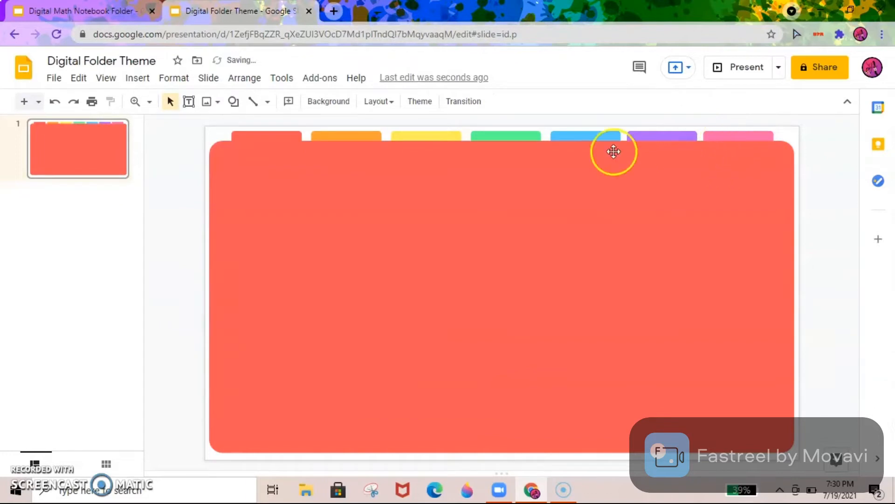
Duplicate the large red folder shape and make the copy's fill transparent
click(121, 9)
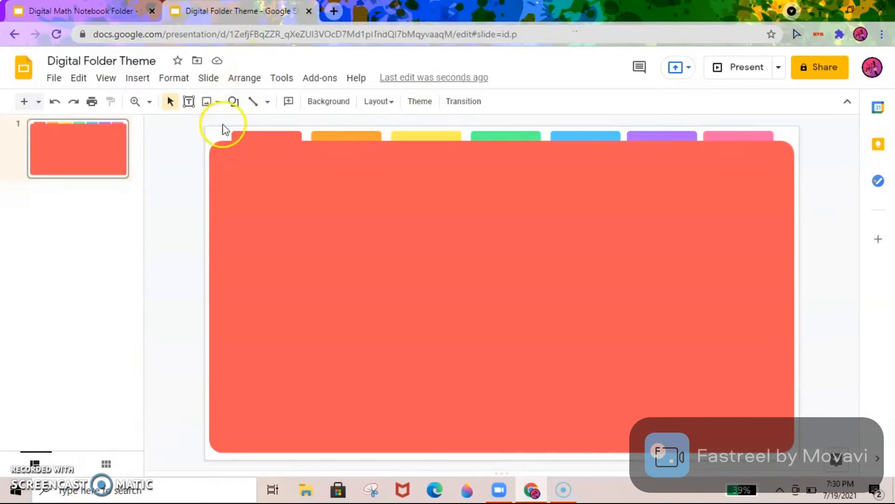
click(246, 198)
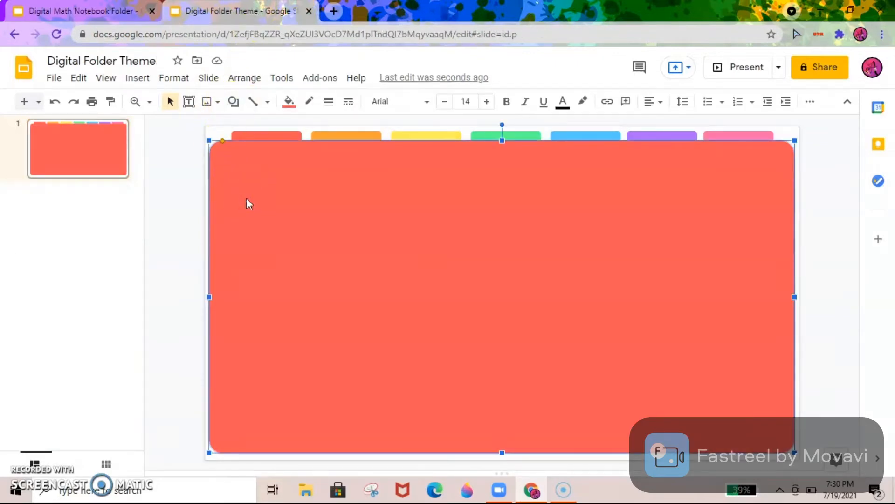
key(ctrl+d)
click(290, 101)
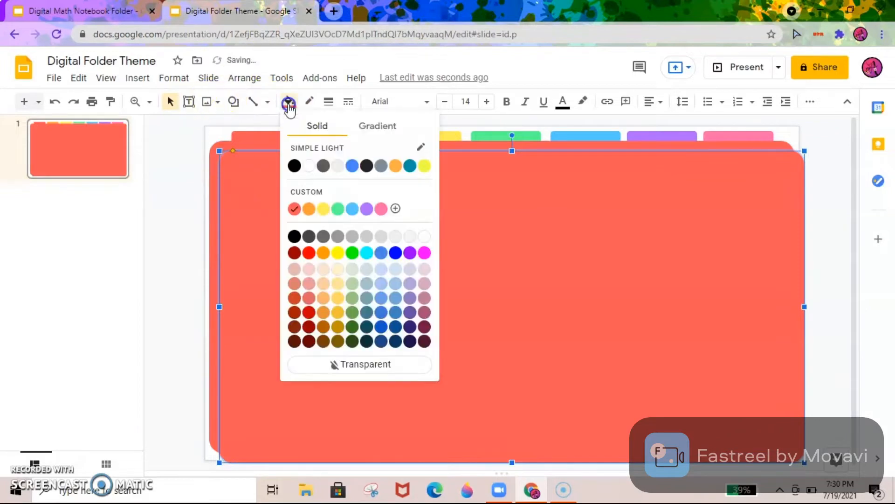
click(359, 365)
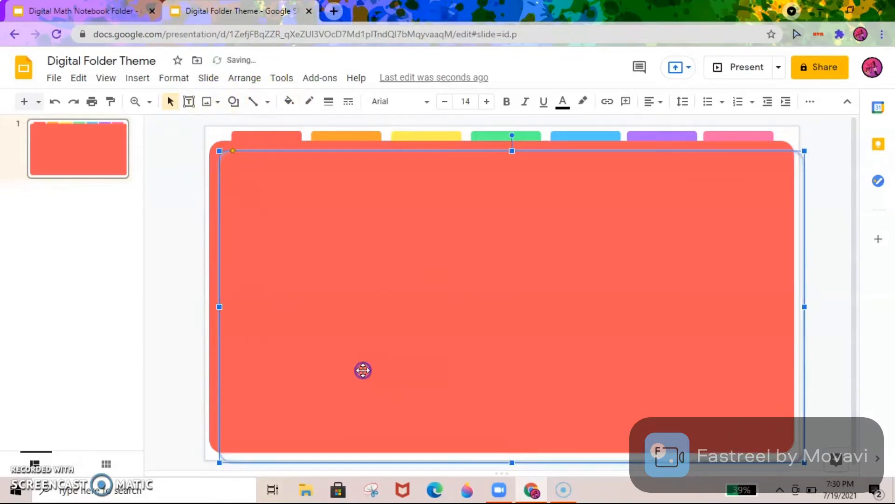
Give the transparent copy a white, 4 px, dashed outline
click(310, 101)
click(328, 141)
click(329, 110)
click(356, 188)
click(353, 103)
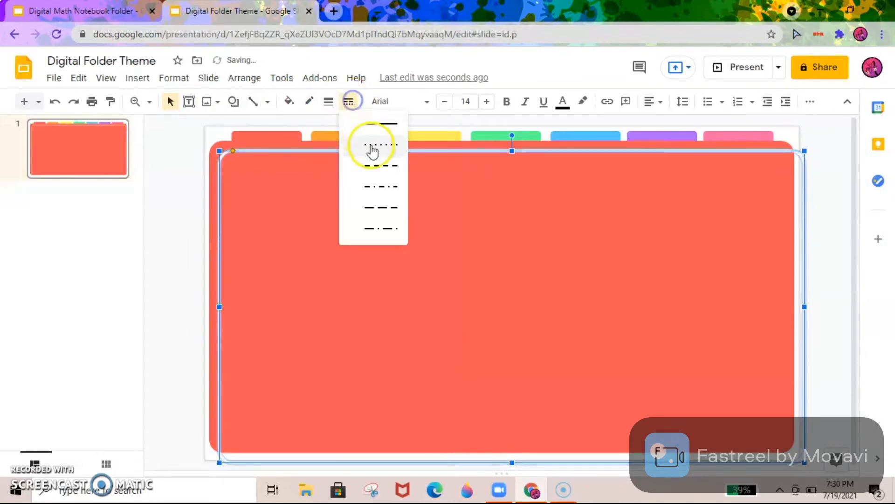
click(381, 169)
click(161, 230)
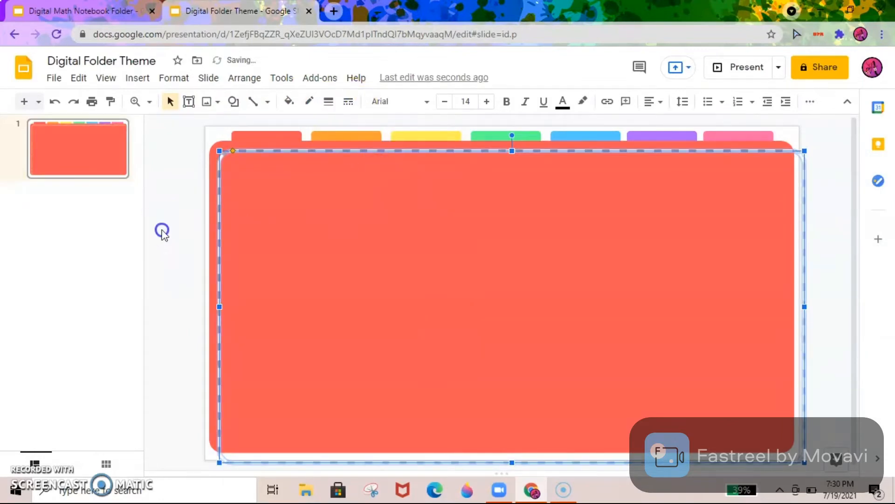
Check the line weight and dash style of the cover slide's border in the Digital Math Notebook Folder presentation
click(83, 12)
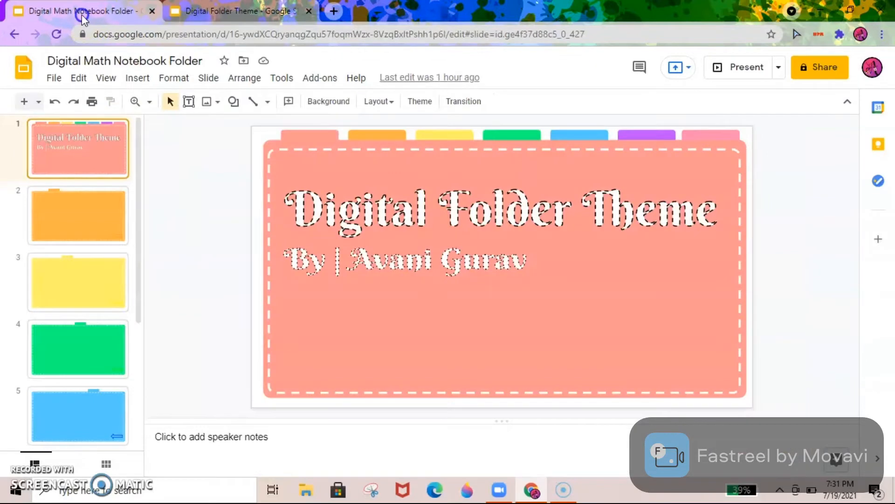
click(281, 153)
click(328, 102)
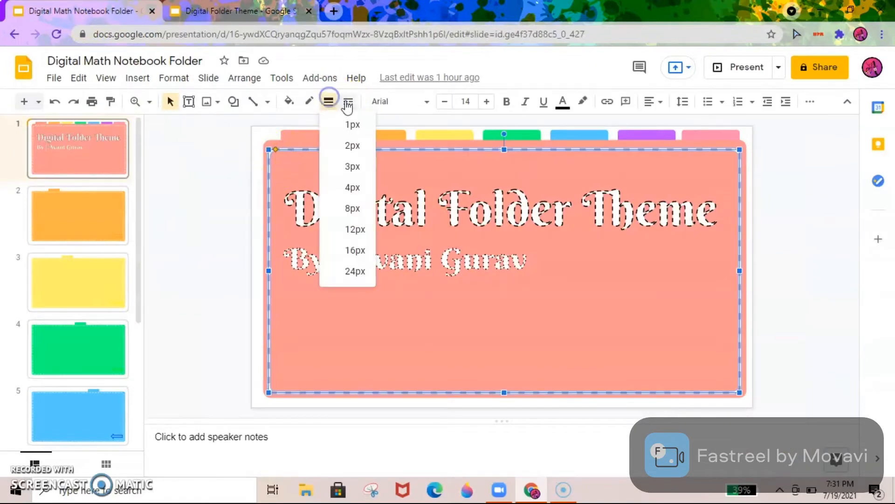
click(348, 102)
click(379, 166)
click(201, 205)
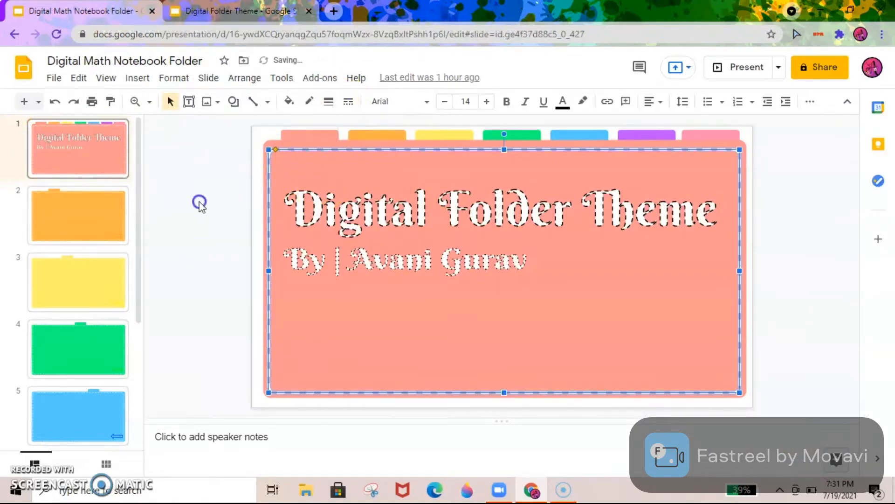
click(192, 13)
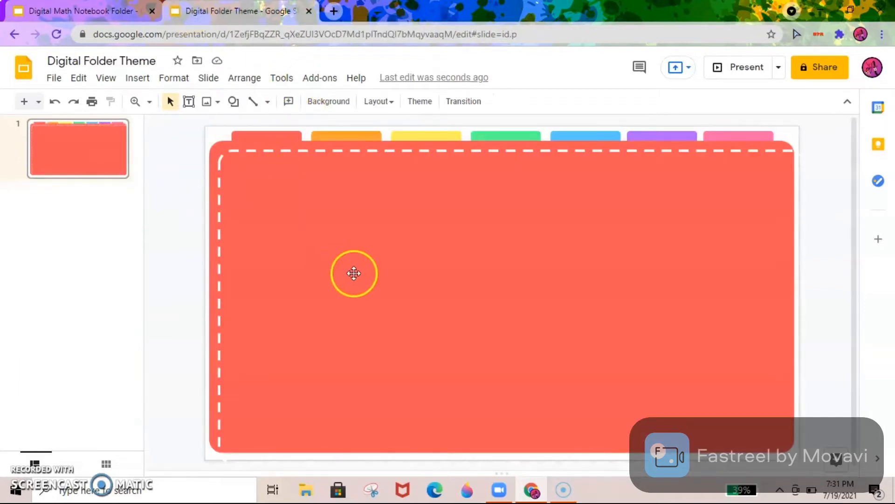
Shift and shrink the dashed outline in Digital Folder Theme so it sits evenly inside the red folder's edges
click(220, 160)
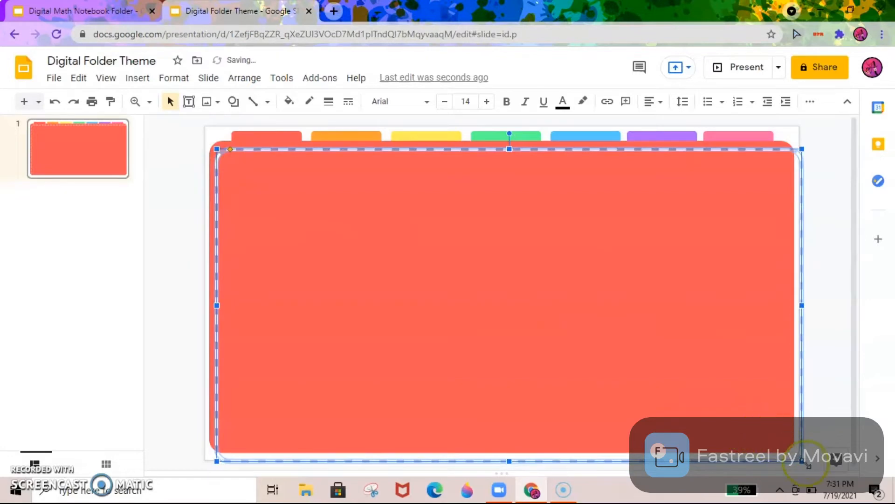
drag(802, 462, 788, 445)
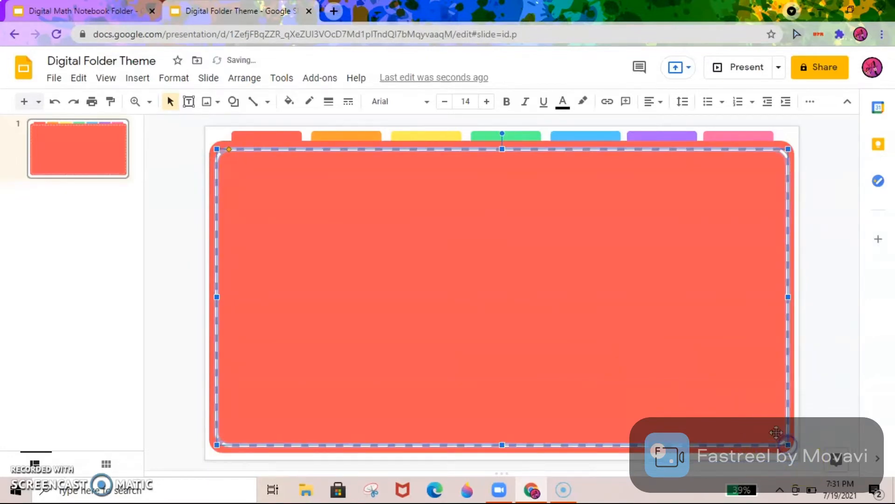
click(170, 262)
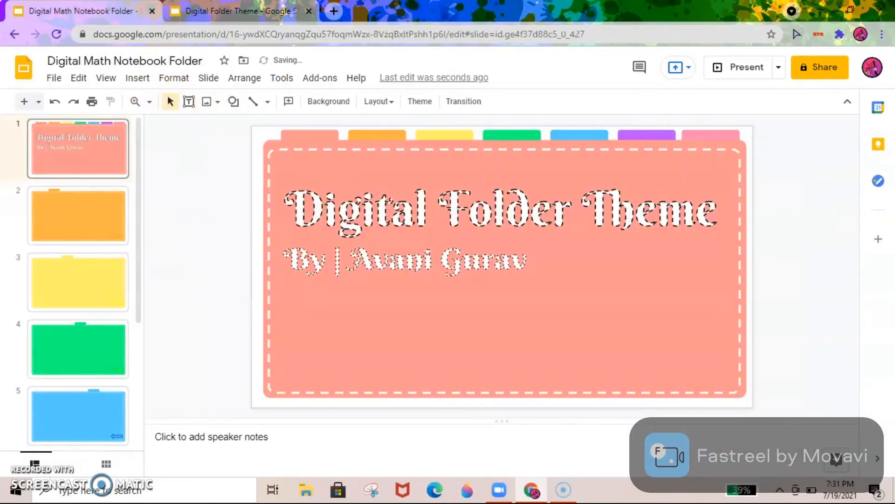
Insert word art reading "Digital Folder Theme" on the red folder slide
click(123, 13)
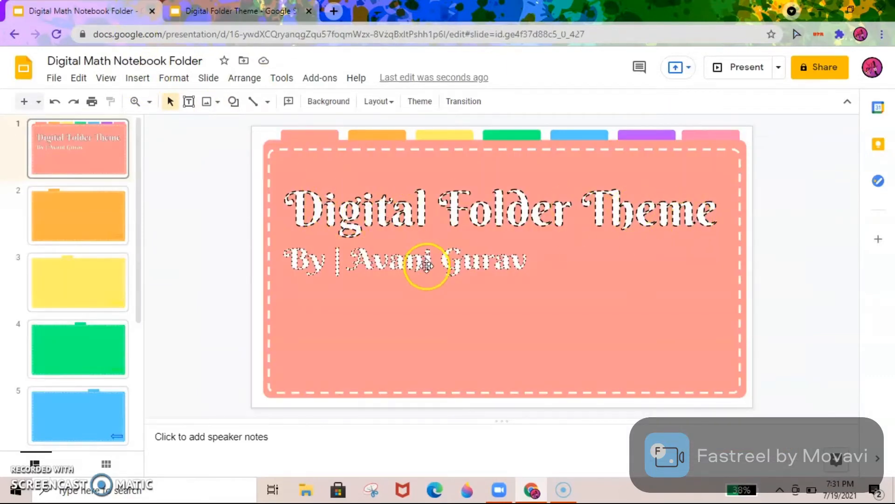
click(284, 12)
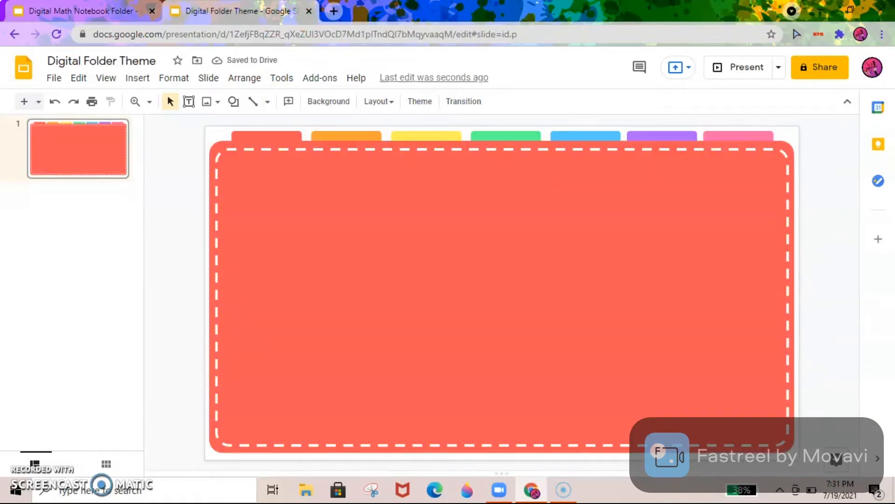
click(142, 80)
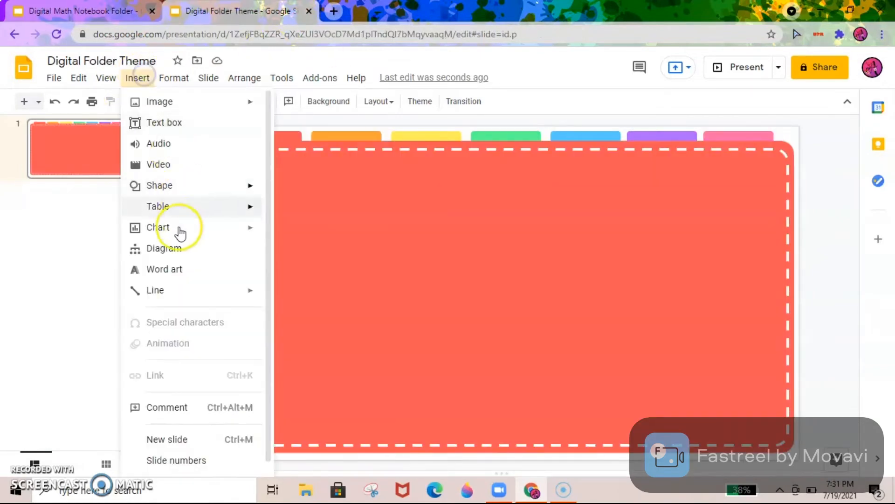
click(183, 271)
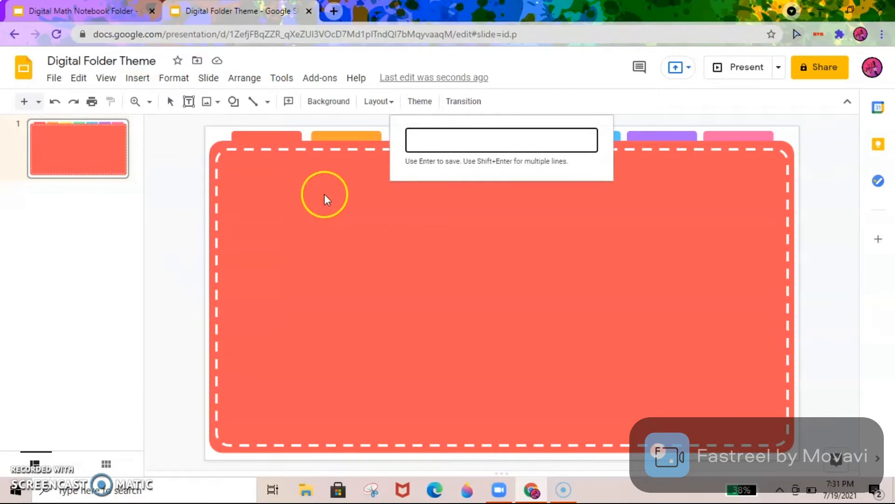
text(Digita)
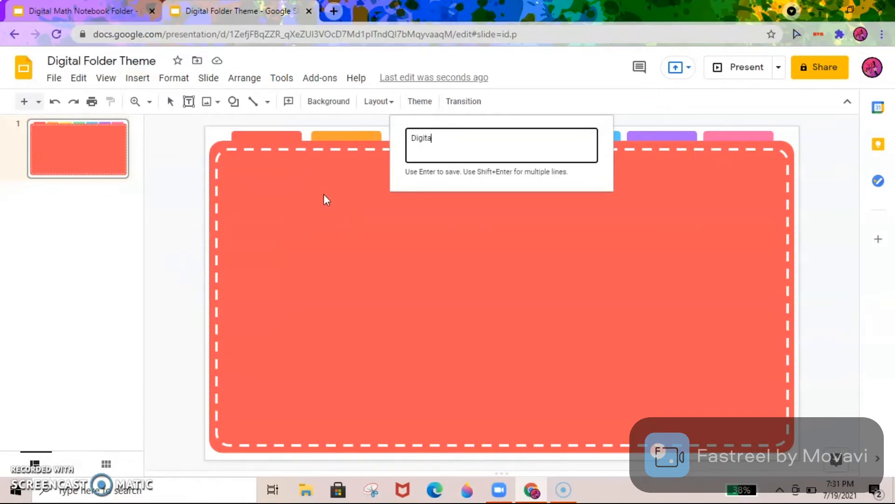
text(l Folder Theme)
key(Return)
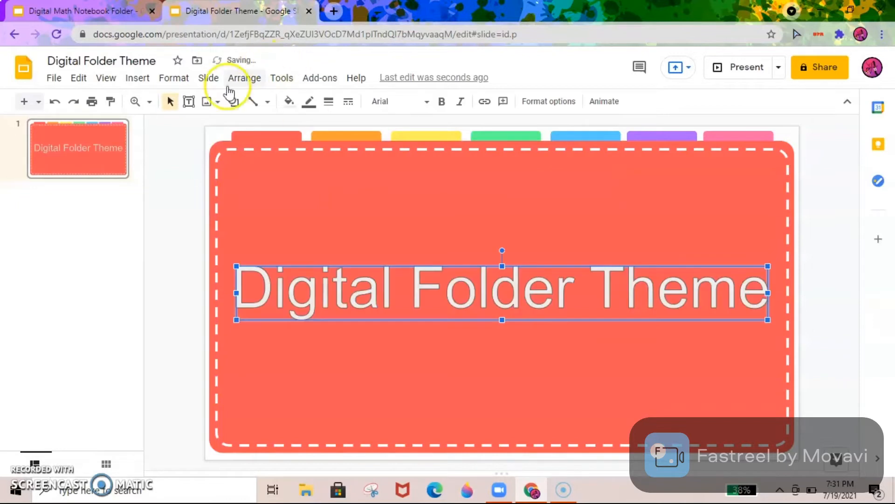
Move the "Digital Folder Theme" word art up to the upper part of the red folder
click(137, 77)
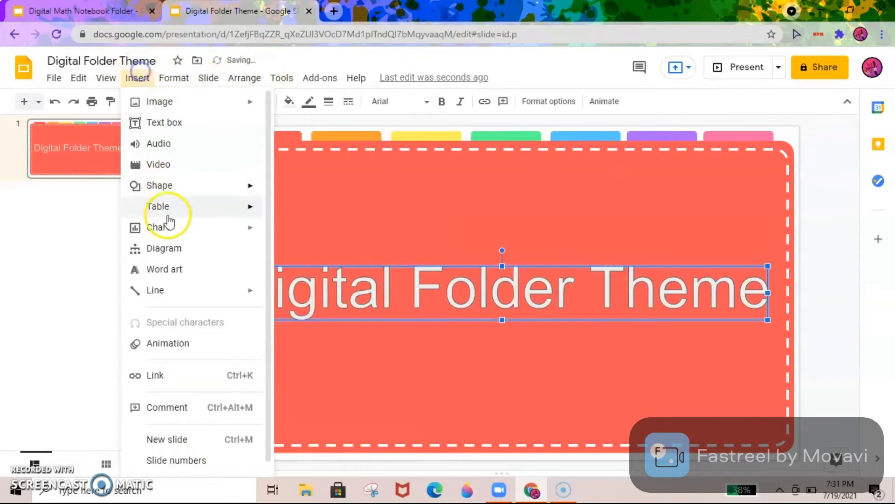
click(93, 293)
click(506, 298)
drag(506, 299, 505, 214)
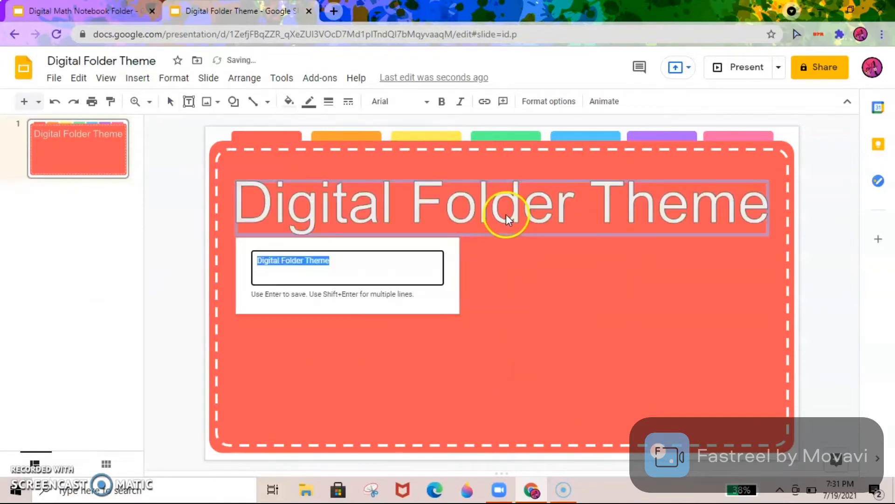
click(488, 207)
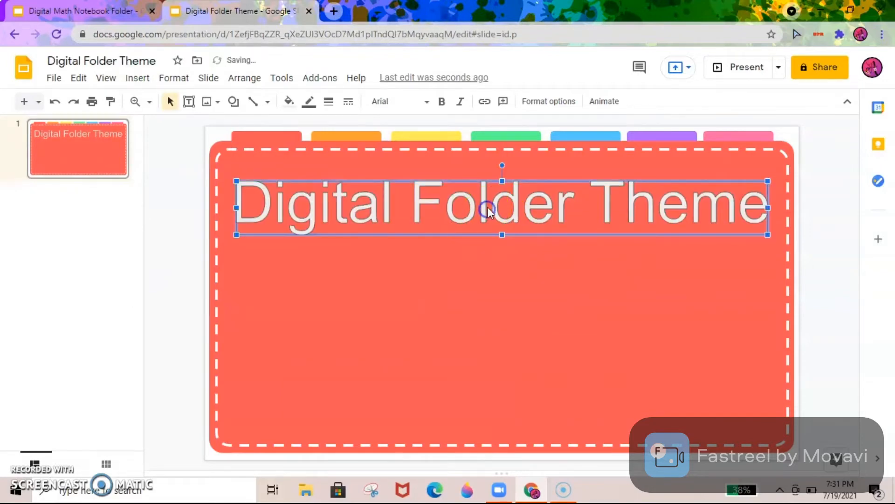
Give the "Digital Folder Theme" word art a white fill and a black, 2px, dashed outline
click(288, 101)
click(310, 169)
click(310, 102)
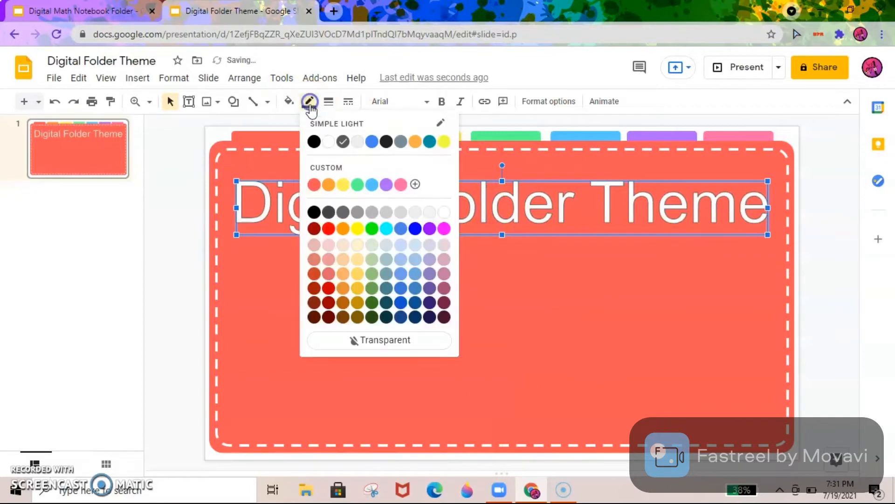
click(314, 142)
click(329, 102)
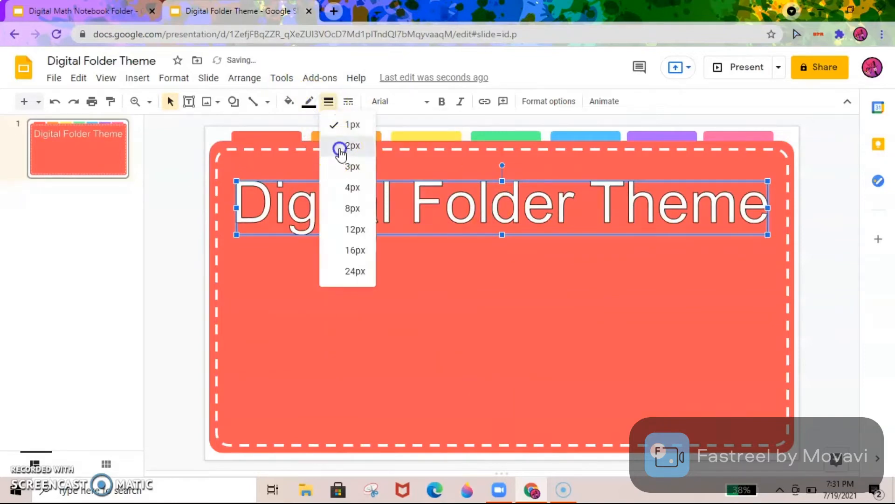
click(342, 145)
click(347, 102)
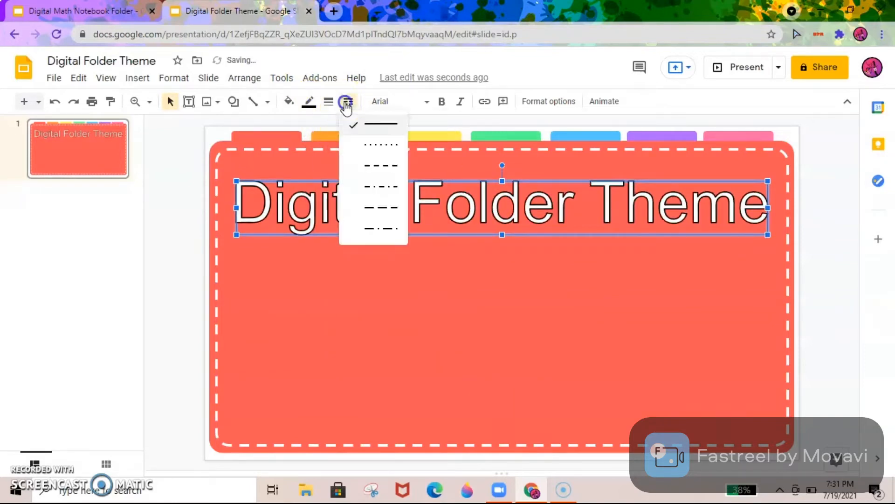
click(380, 161)
Compare the title with the Digital Math Notebook Folder cover and change the Digital Folder Theme title's font to Berkshire Swash
click(140, 11)
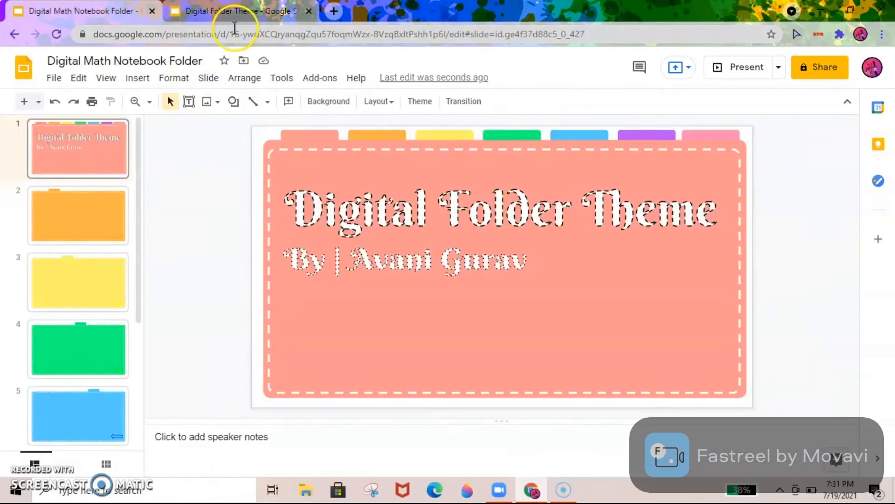
click(237, 11)
click(392, 226)
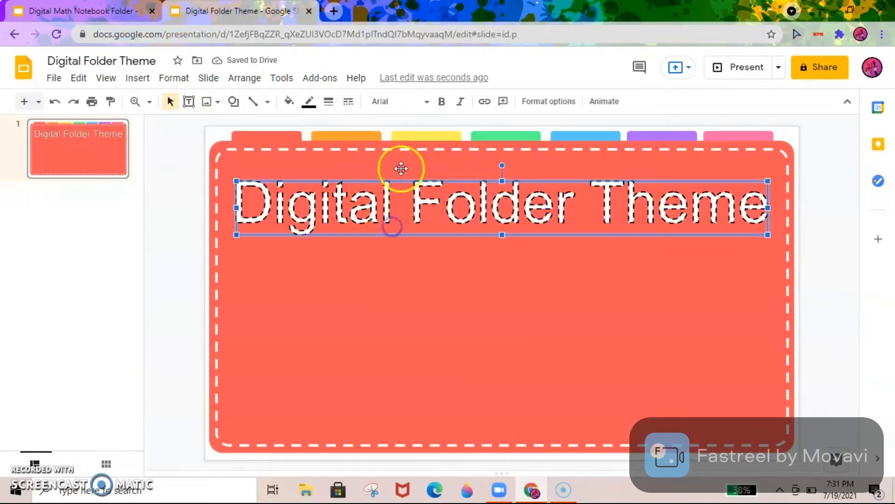
click(389, 100)
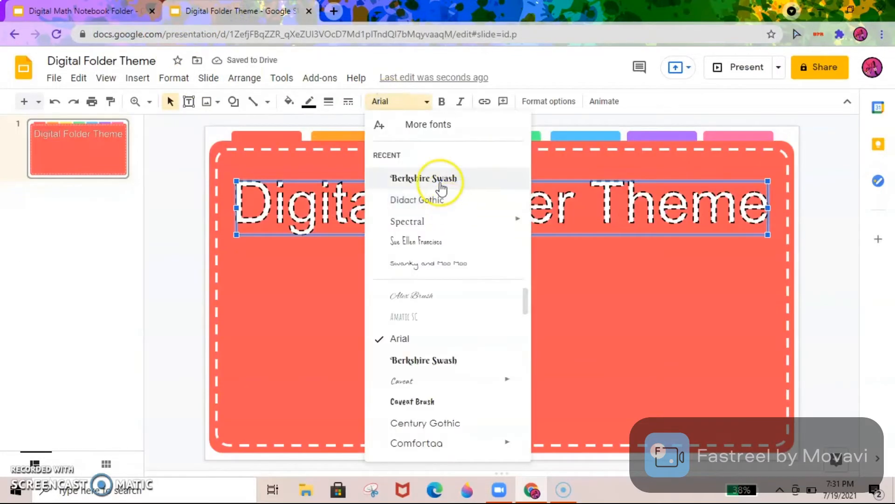
click(446, 178)
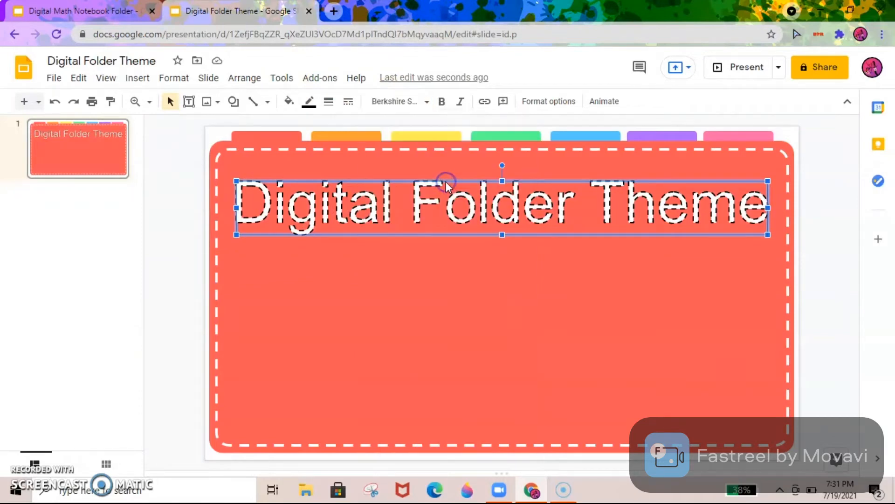
click(543, 297)
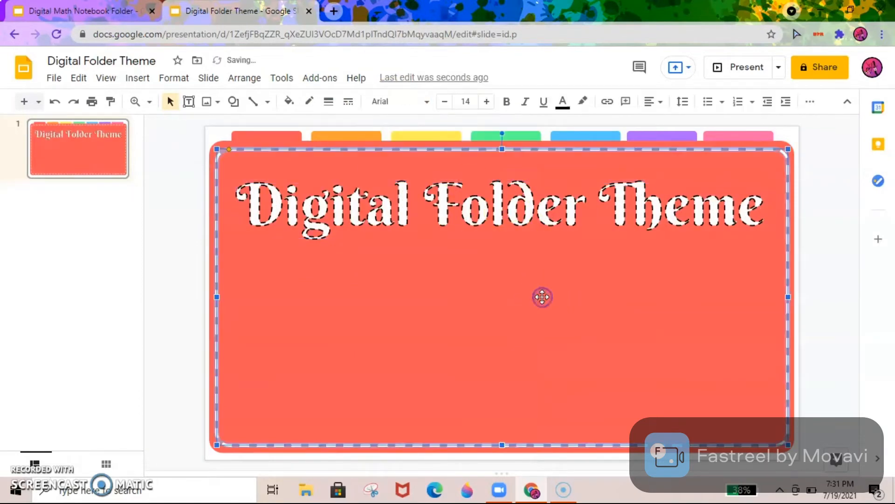
click(183, 274)
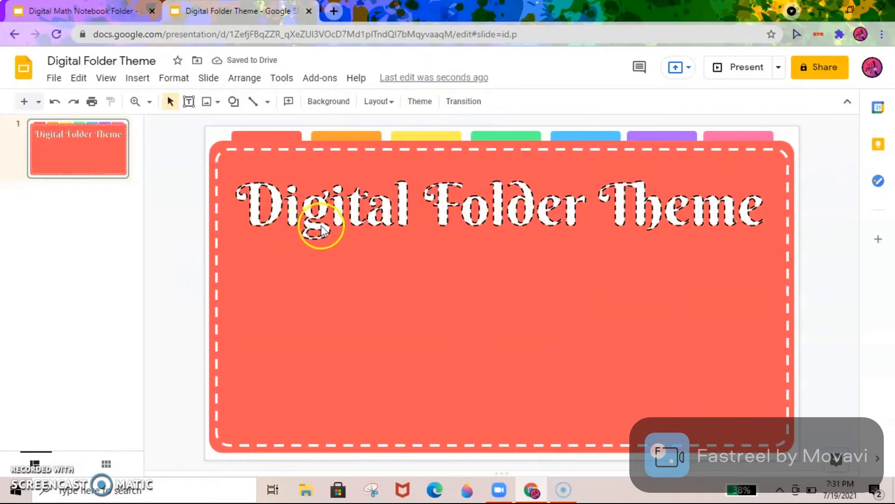
Insert word art reading "By |" and the author's full name, shrink it to about two-thirds width and place it under the title
click(138, 78)
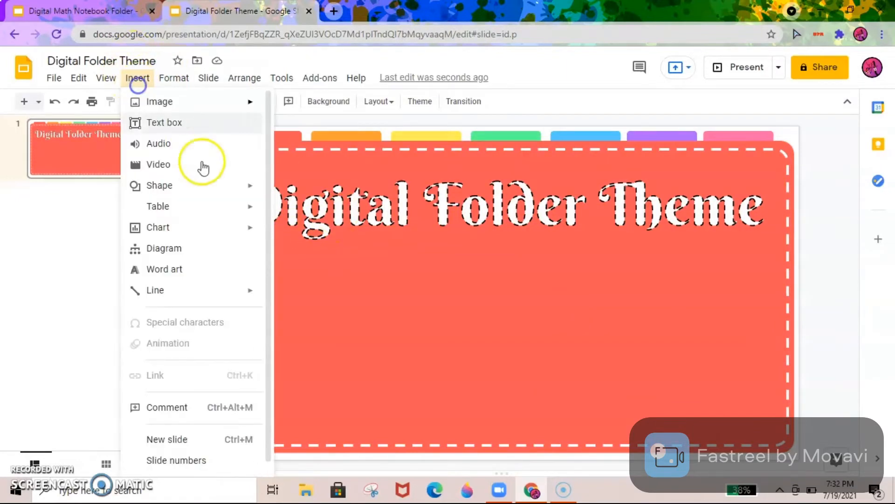
click(184, 268)
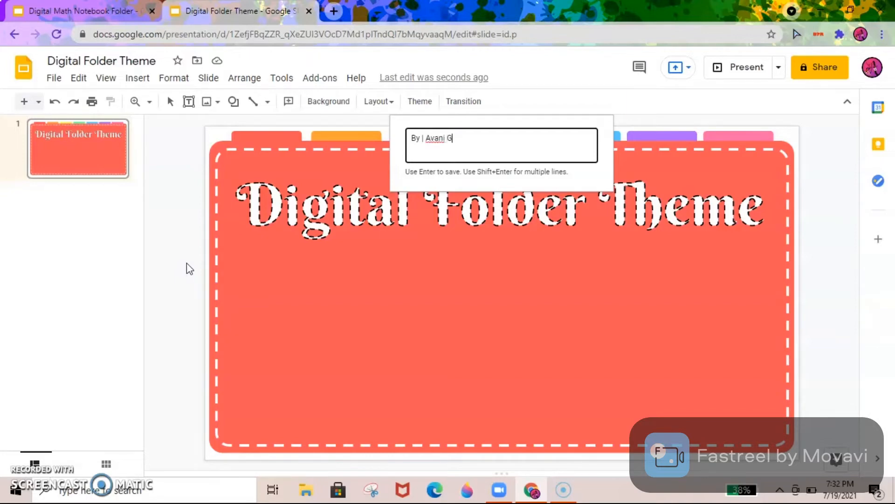
key(Return)
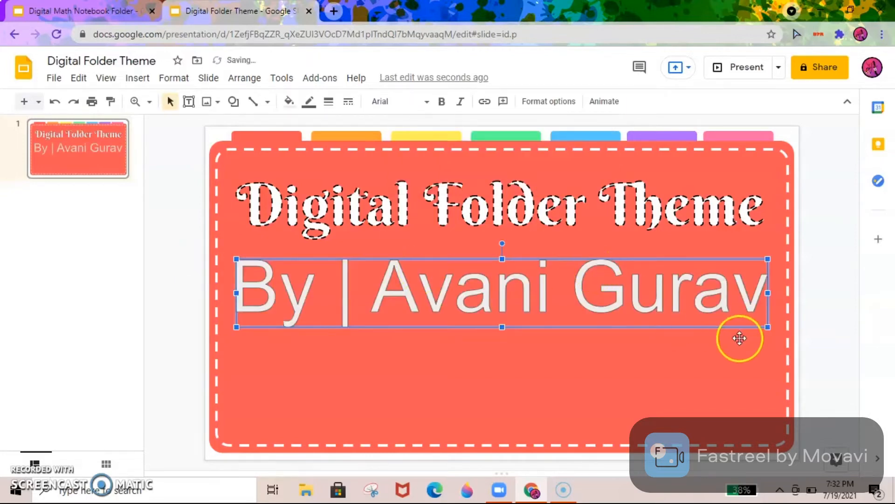
drag(761, 322, 568, 291)
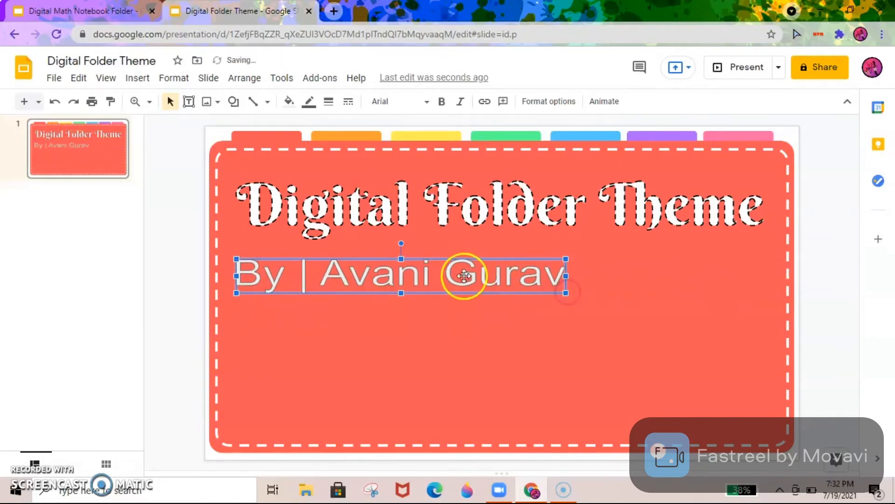
drag(462, 272, 466, 270)
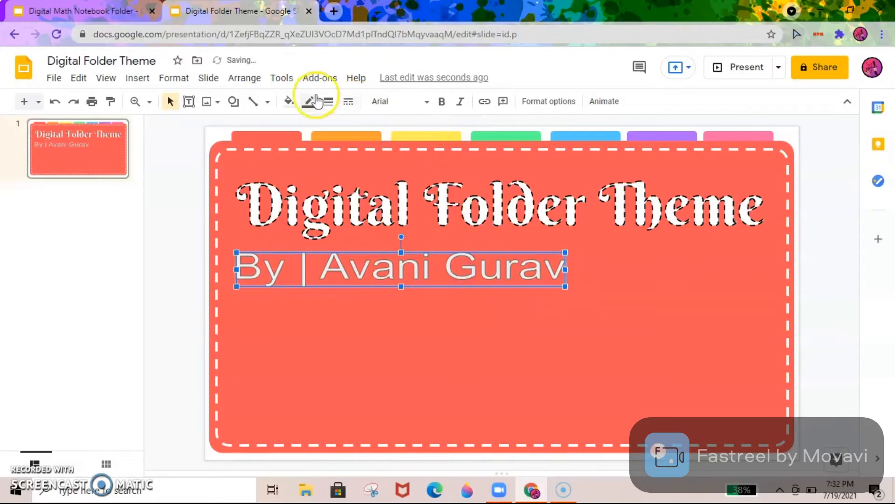
Give the author byline word art a white fill and a black, 2px, dotted outline
click(289, 101)
click(308, 166)
click(309, 101)
click(314, 165)
click(329, 101)
click(350, 163)
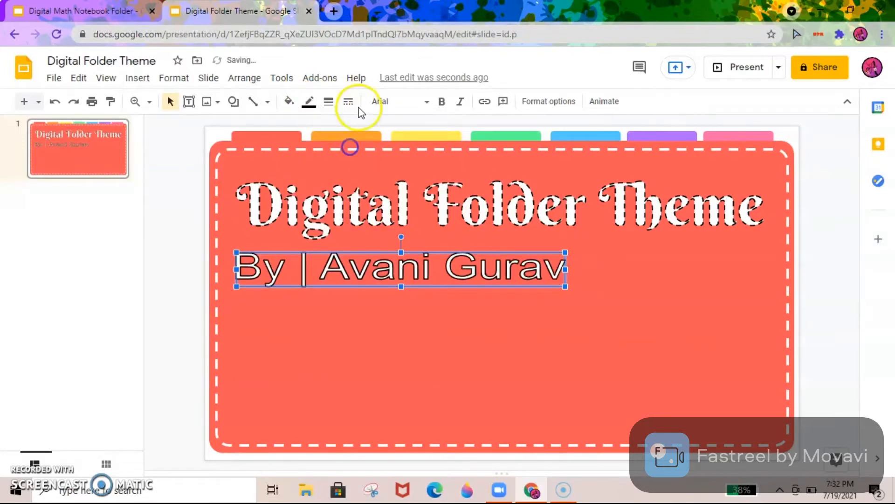
click(348, 101)
click(373, 145)
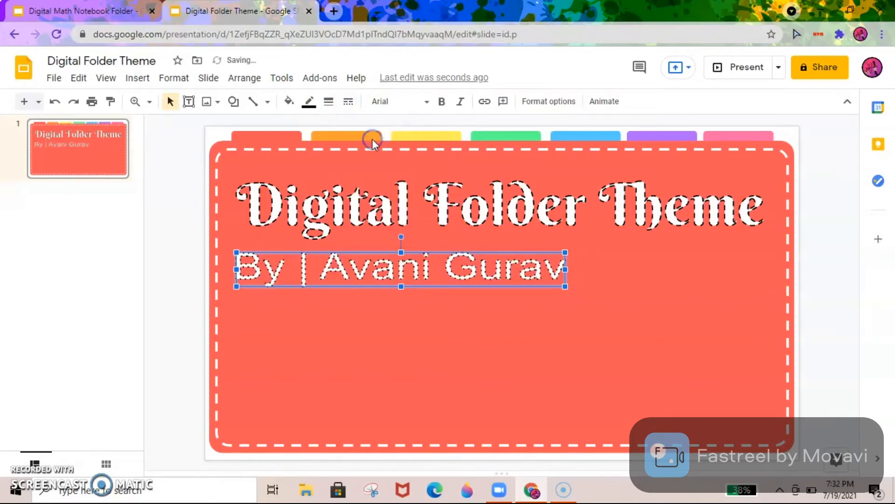
click(192, 251)
Compare the byline with the Digital Math Notebook Folder cover, then move the Digital Folder Theme byline up closer beneath its title
click(157, 18)
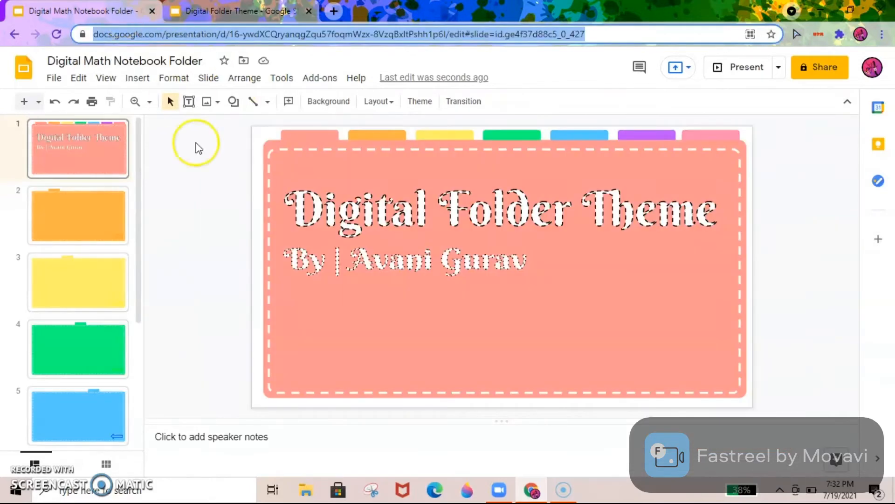
click(399, 260)
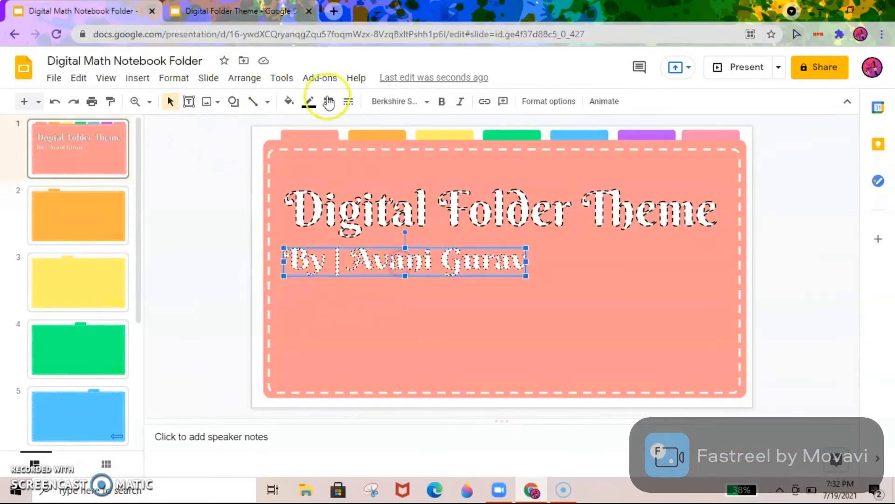
click(250, 13)
click(399, 279)
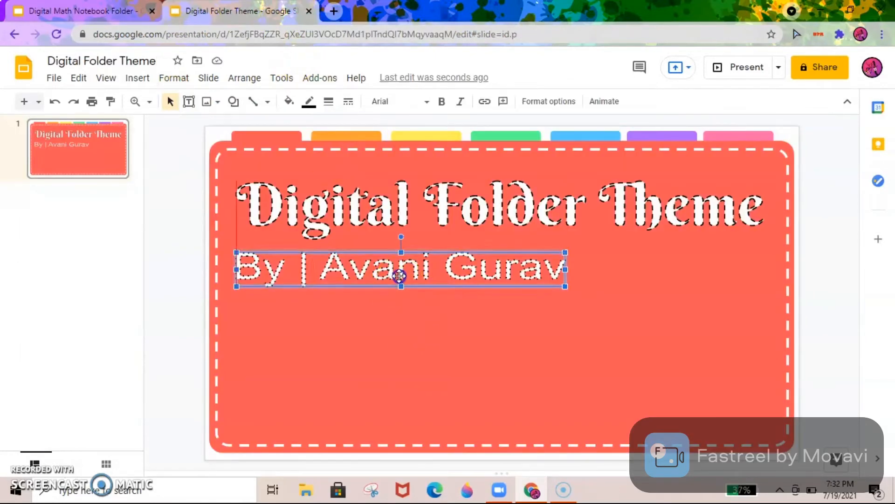
drag(399, 279, 402, 269)
click(193, 269)
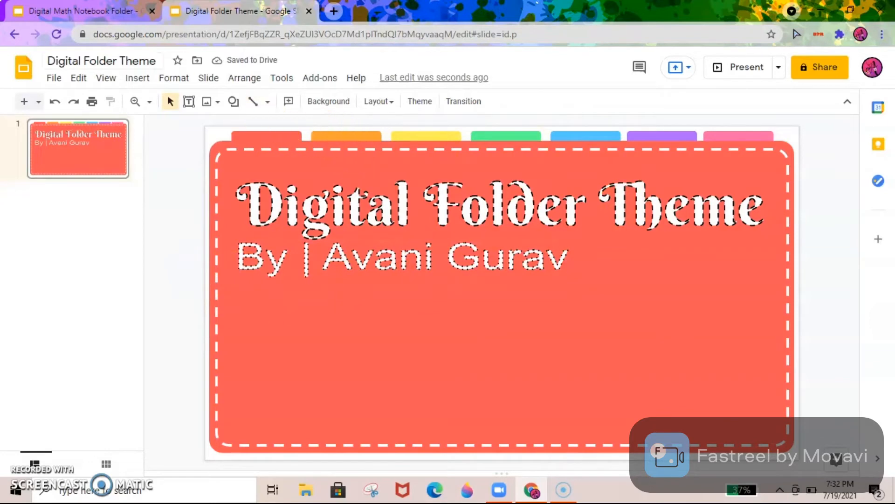
Examine the orange, yellow and green folder slides in the Digital Math Notebook Folder presentation, then return to Digital Folder Theme
click(94, 12)
click(82, 225)
click(103, 294)
click(107, 348)
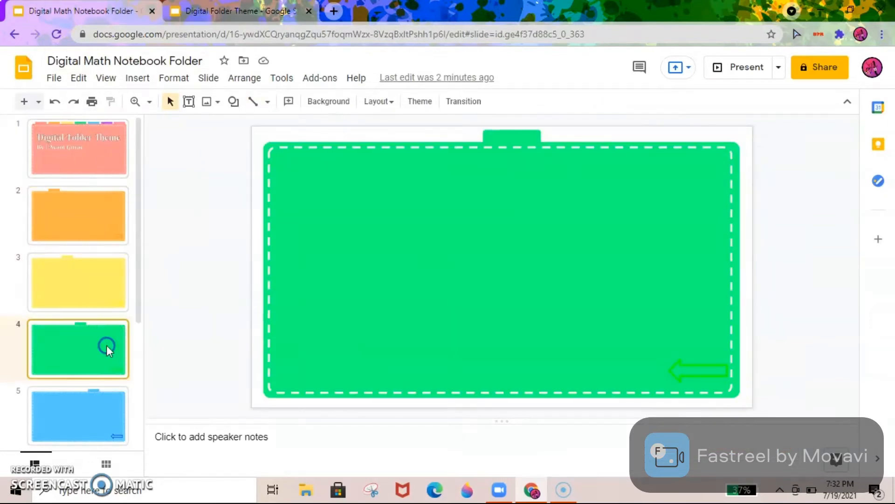
click(245, 9)
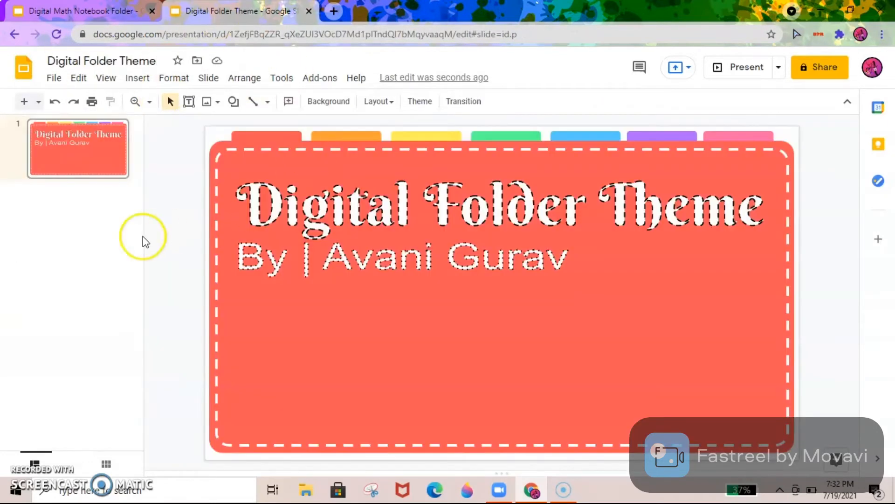
click(38, 102)
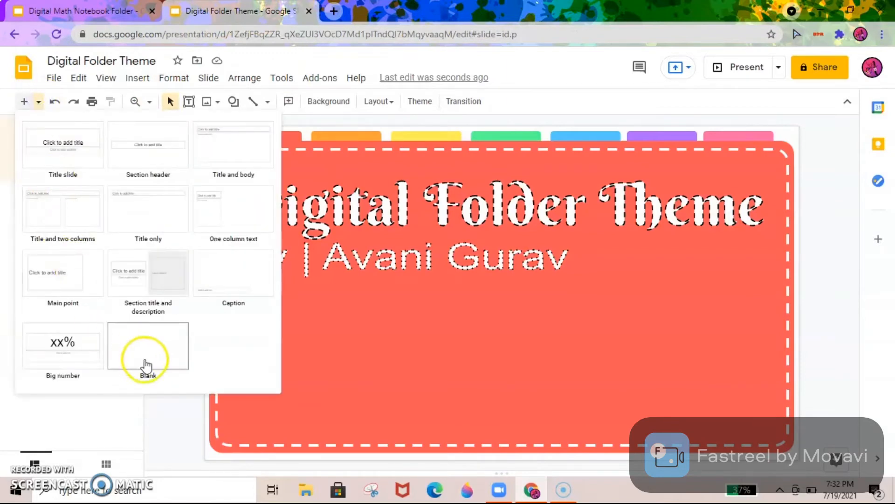
click(145, 359)
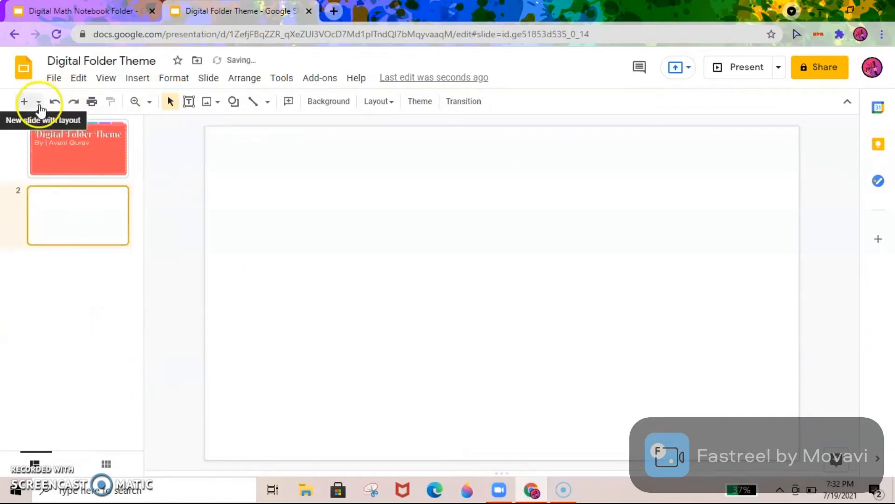
click(77, 147)
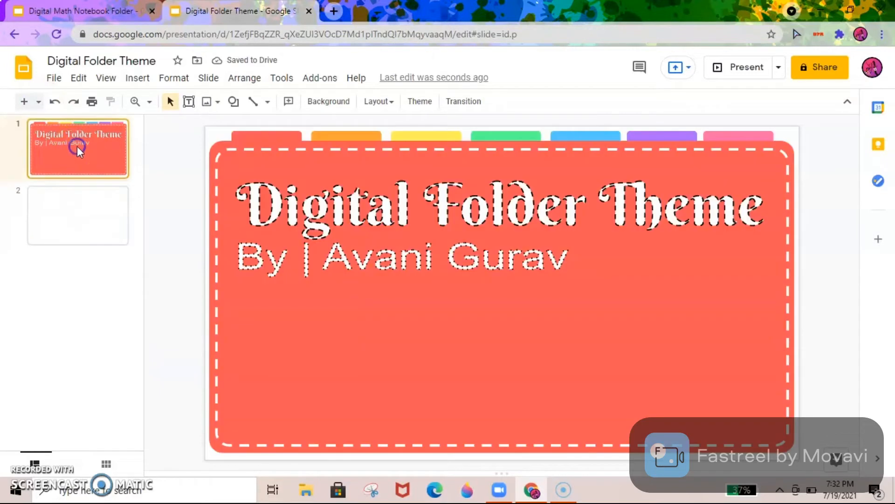
click(103, 207)
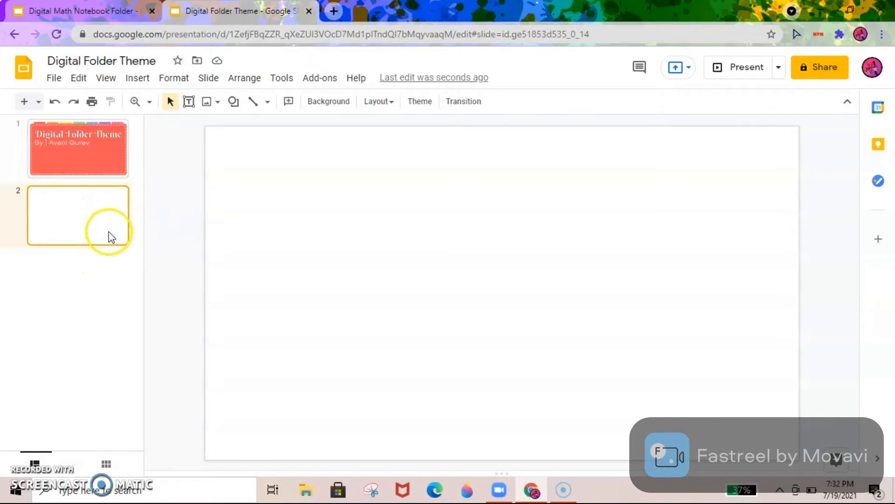
key(Delete)
Duplicate the red cover slide and delete the title and byline word art from the copy
right_click(104, 152)
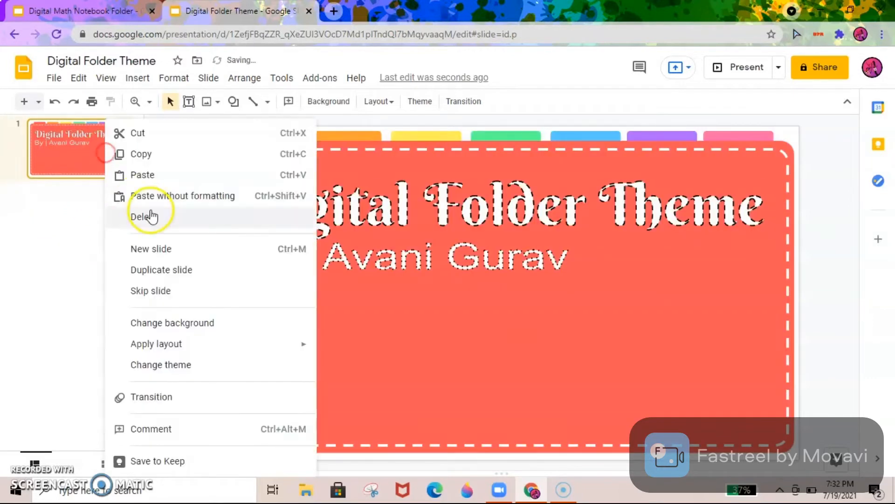
click(173, 267)
click(277, 203)
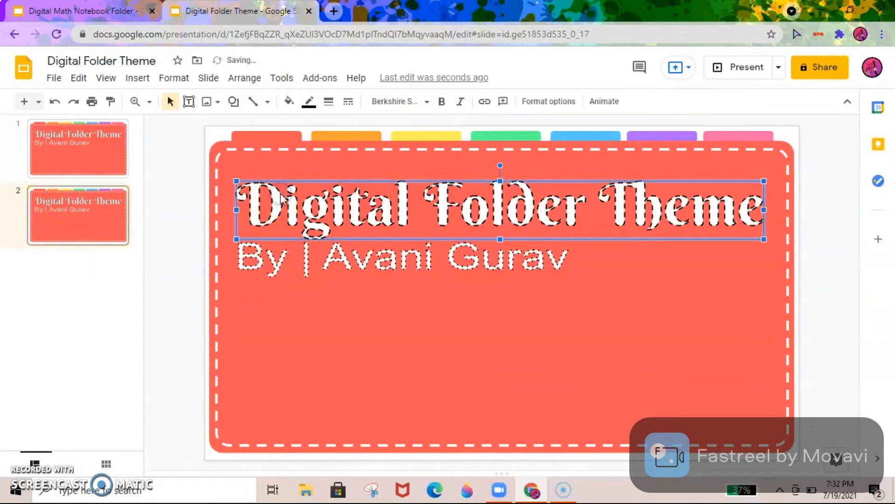
key(Delete)
click(320, 259)
key(Delete)
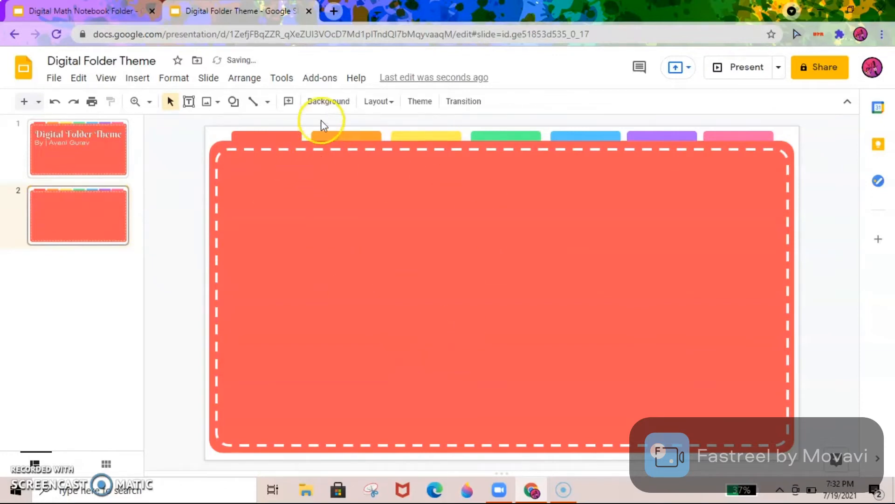
Delete the red, yellow, green, blue, purple and pink tabs from slide 2, keeping only the orange tab
click(286, 138)
key(Delete)
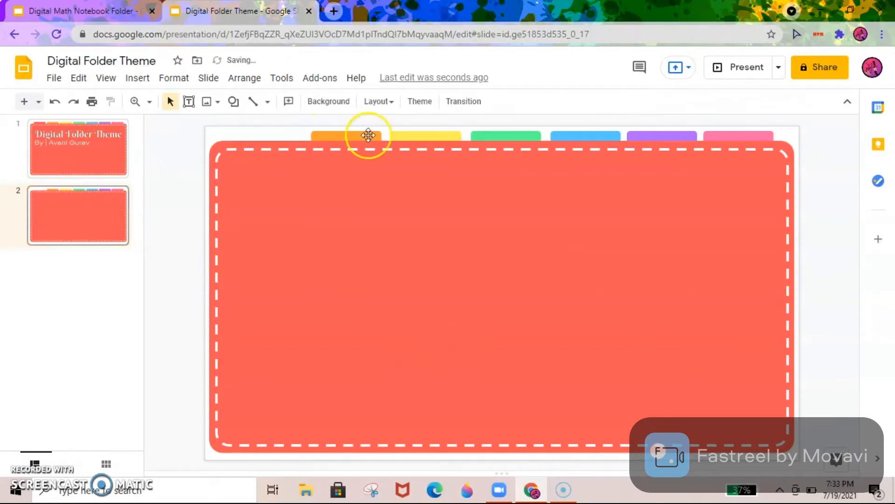
click(406, 136)
key(Delete)
click(510, 137)
key(Delete)
click(569, 135)
key(Delete)
key(Delete)
click(733, 136)
key(Delete)
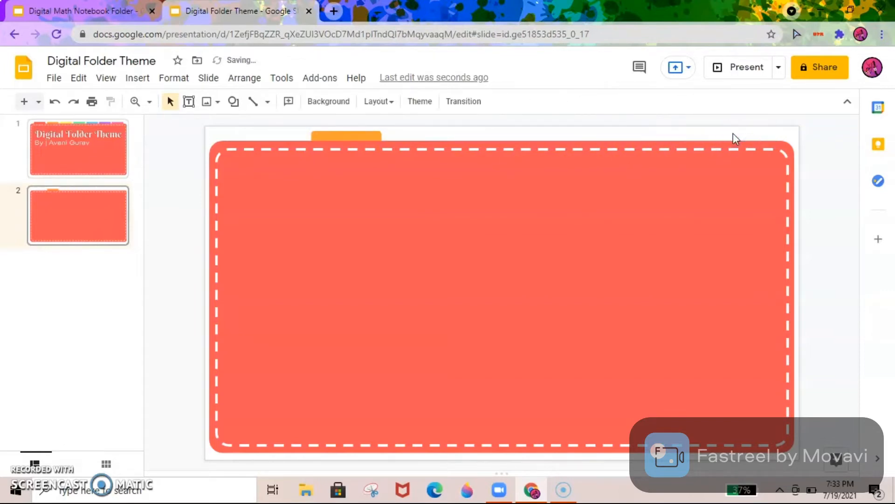
Fill the large folder shape on slide 2 with the custom orange that matches its tab
click(433, 203)
click(283, 145)
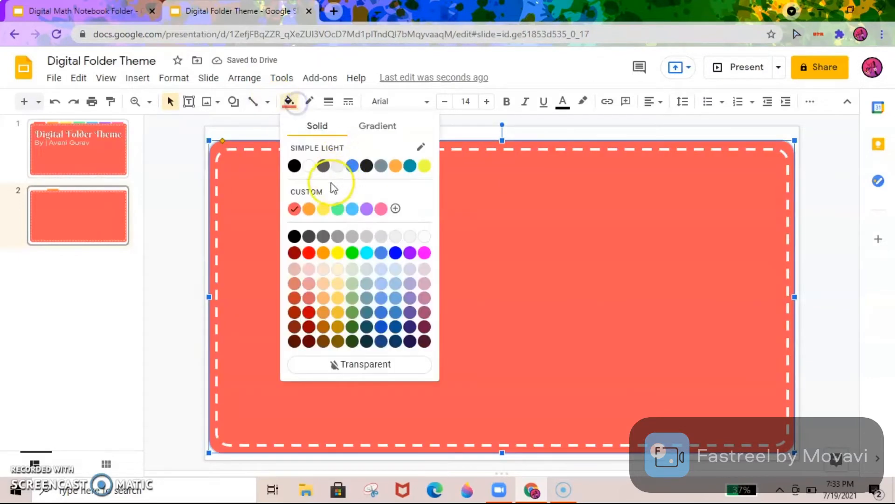
click(309, 208)
click(172, 175)
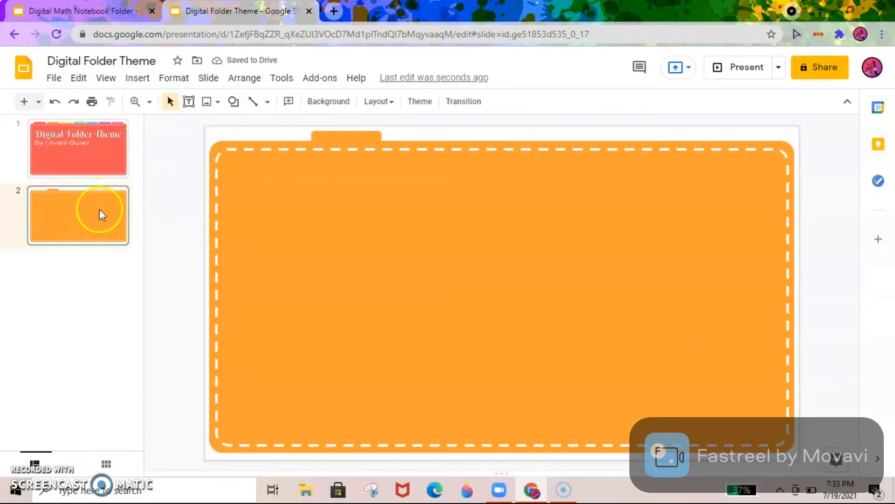
Look over the set of coloured folder slides and return to the red cover slide
click(85, 146)
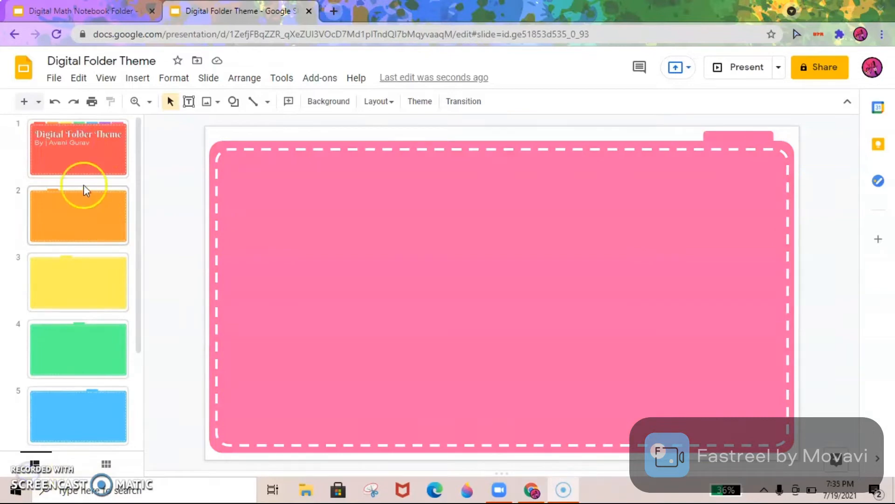
scroll(86, 201, down, 3)
scroll(98, 233, up, 3)
click(106, 155)
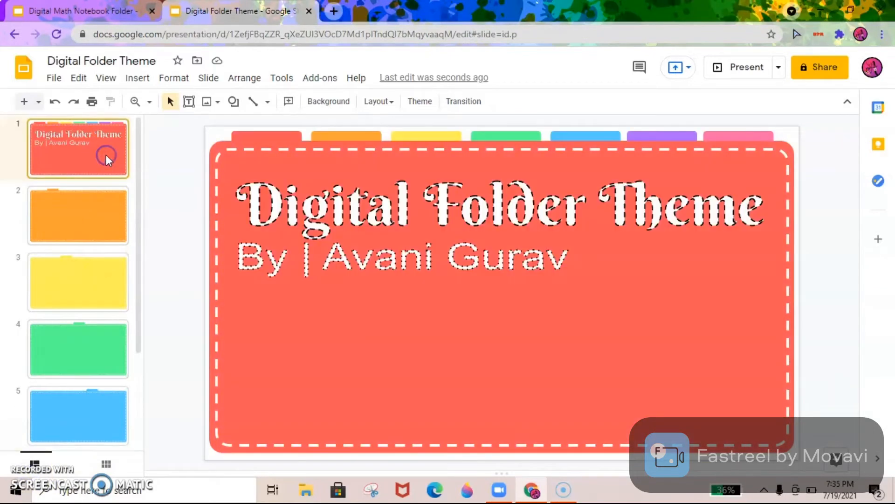
Review folder slides 2 to 7 one after another, ending back on the titled cover slide
click(98, 193)
click(90, 279)
click(92, 347)
click(89, 413)
scroll(88, 412, down, 3)
click(69, 351)
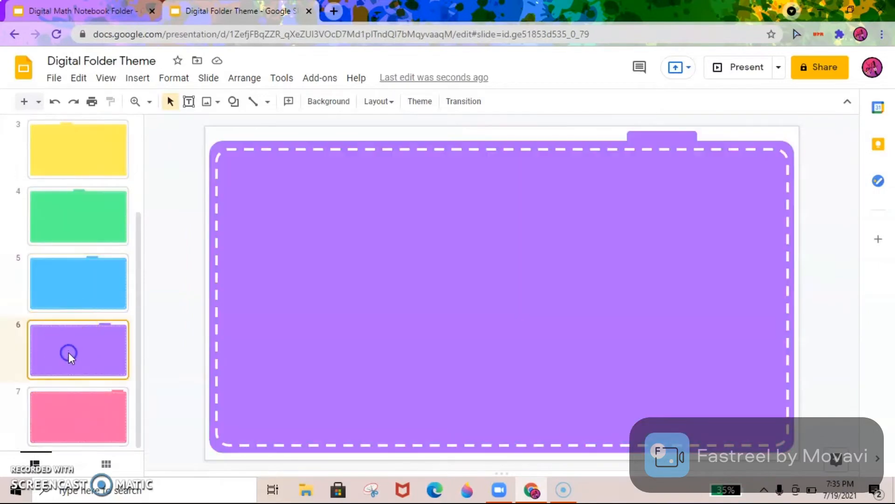
click(89, 404)
scroll(105, 339, up, 3)
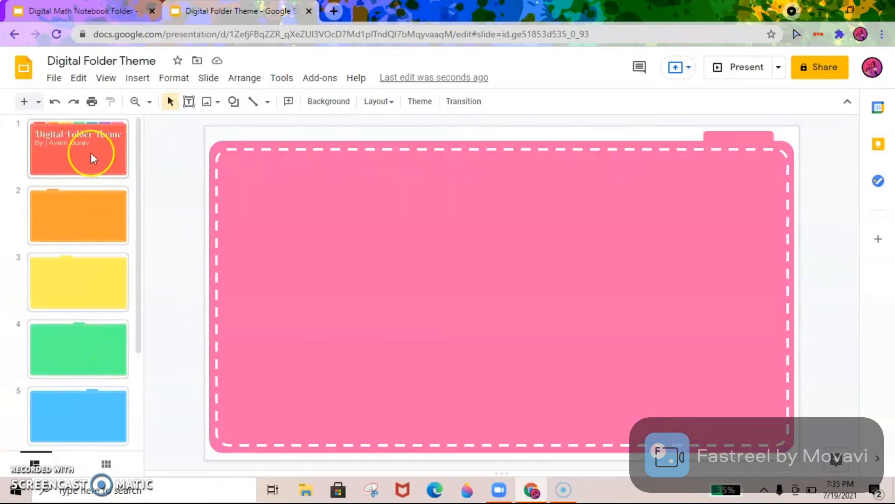
click(88, 149)
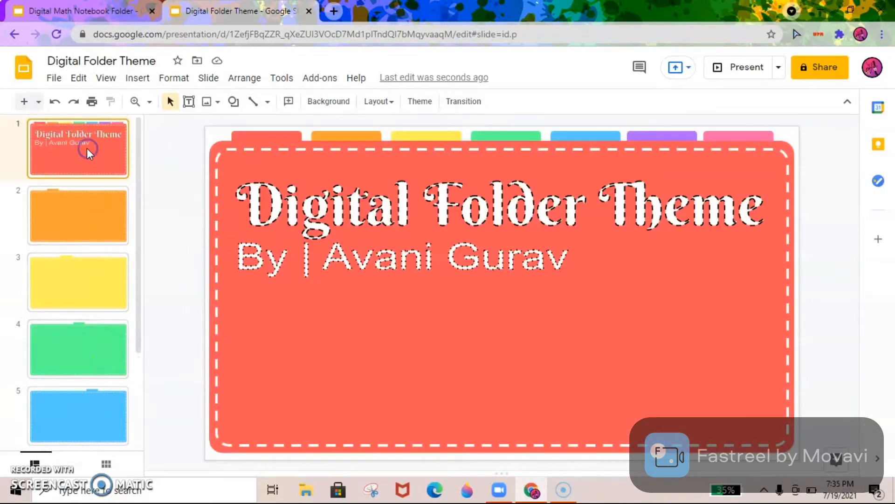
Link the orange tab on the cover slide to the next slide in the presentation
click(344, 137)
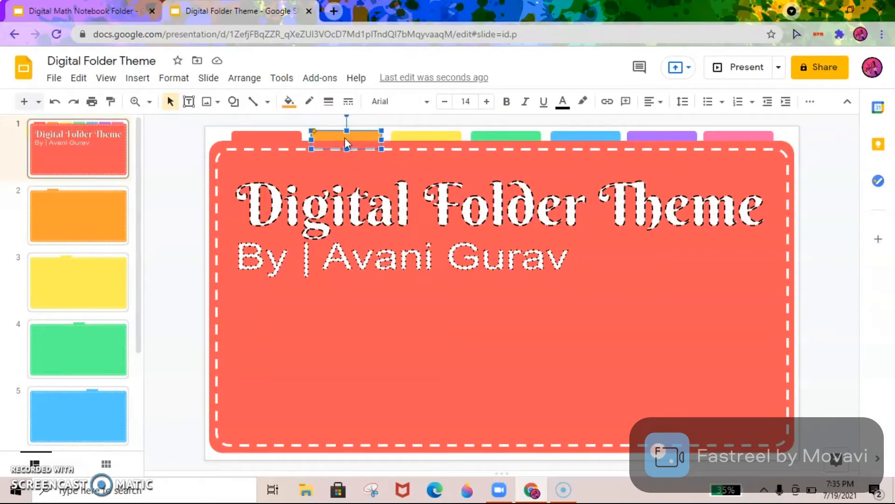
key(ctrl+k)
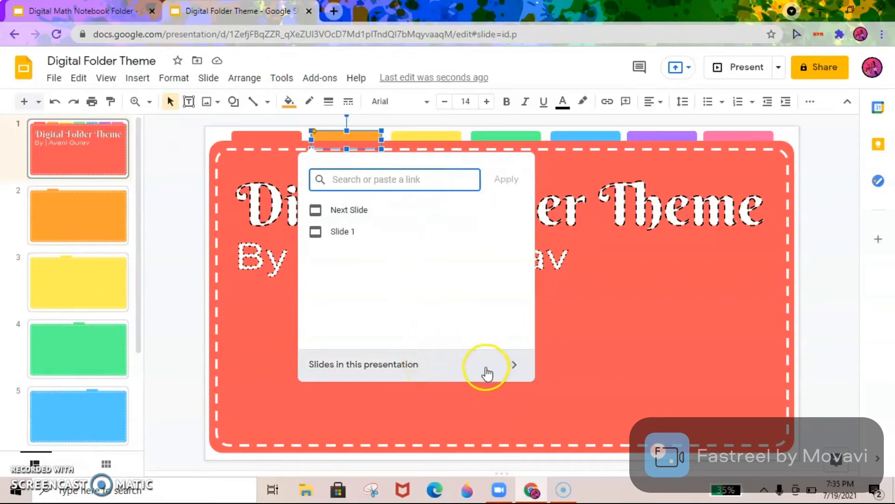
click(471, 371)
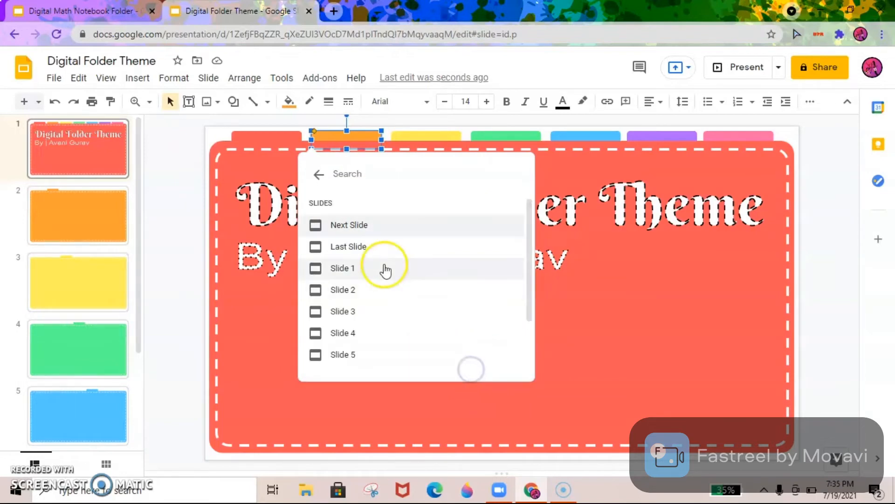
click(359, 229)
click(188, 178)
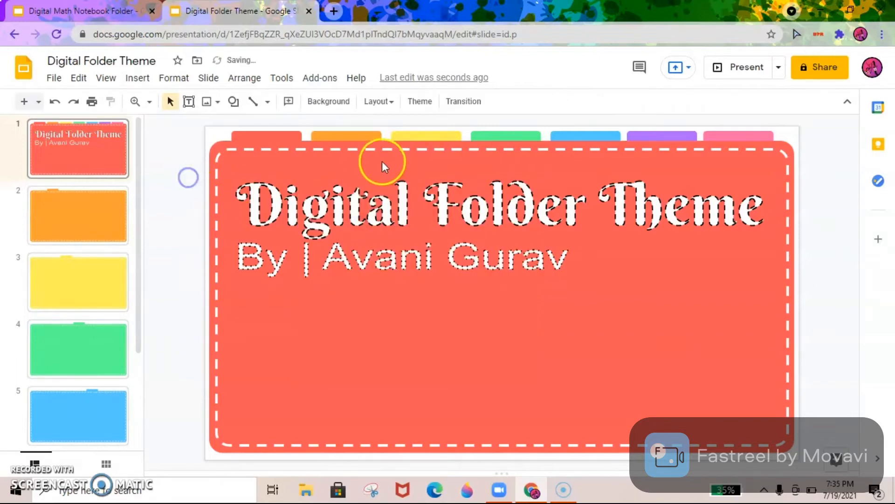
Link the yellow tab on the cover slide to Slide 3
click(405, 138)
key(ctrl+k)
click(443, 182)
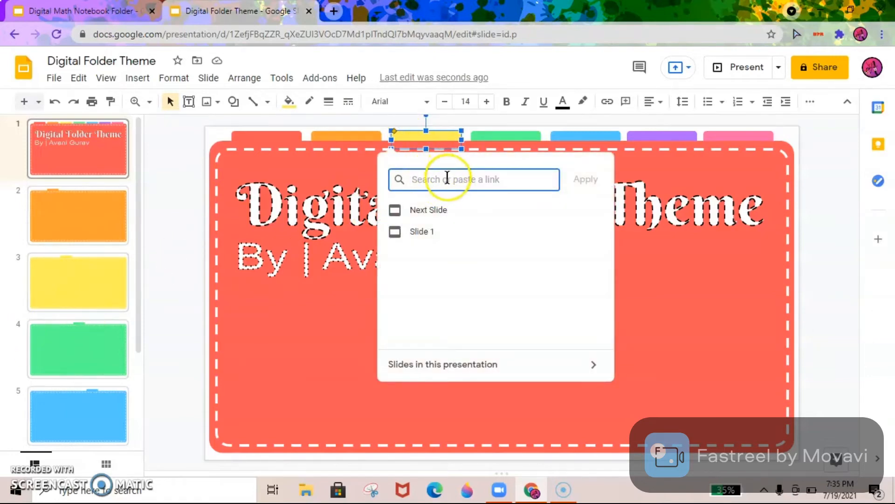
text(sli)
text(des)
key(BackSpace)
text(3)
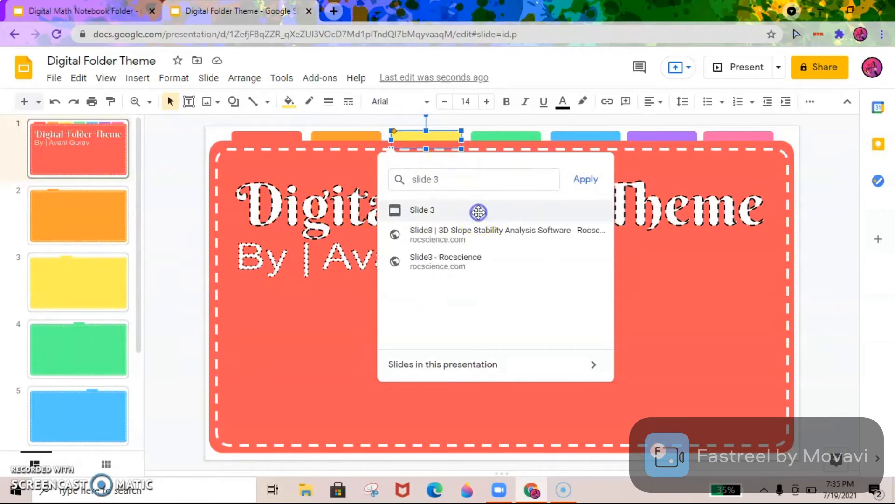
click(478, 212)
Link the green tab on the cover slide to Slide 4
click(520, 137)
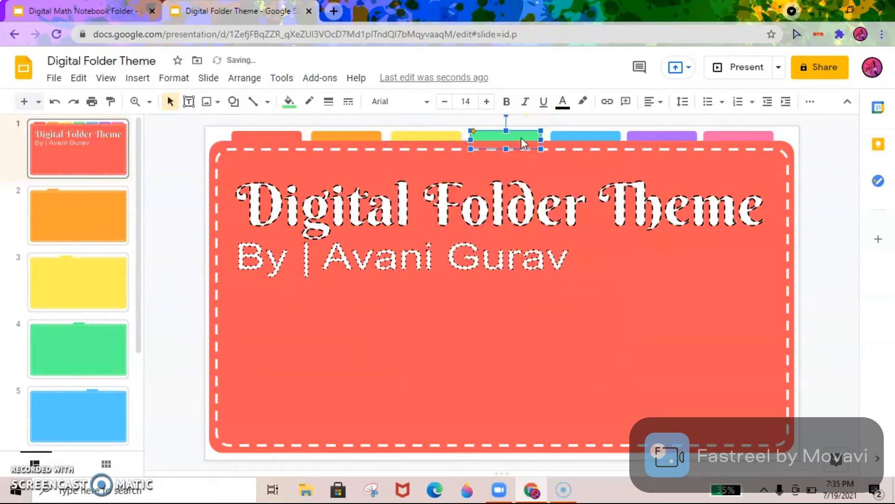
key(ctrl+k)
text(slide)
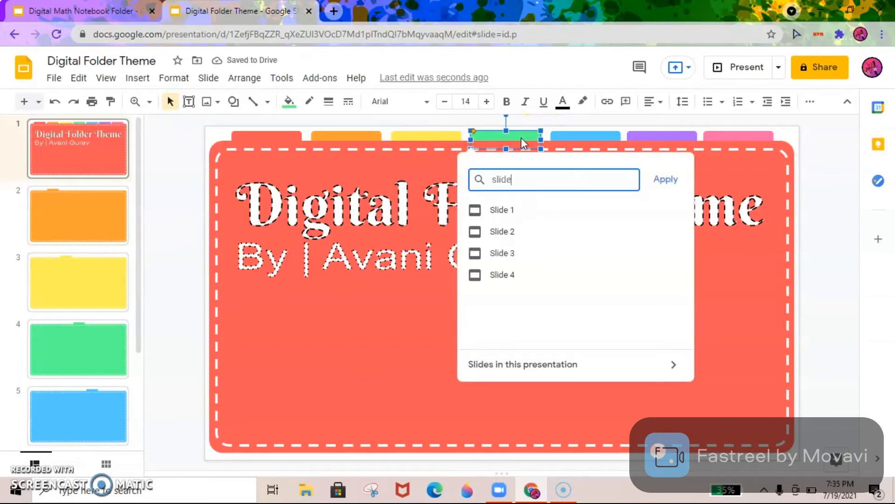
text( 4)
click(540, 205)
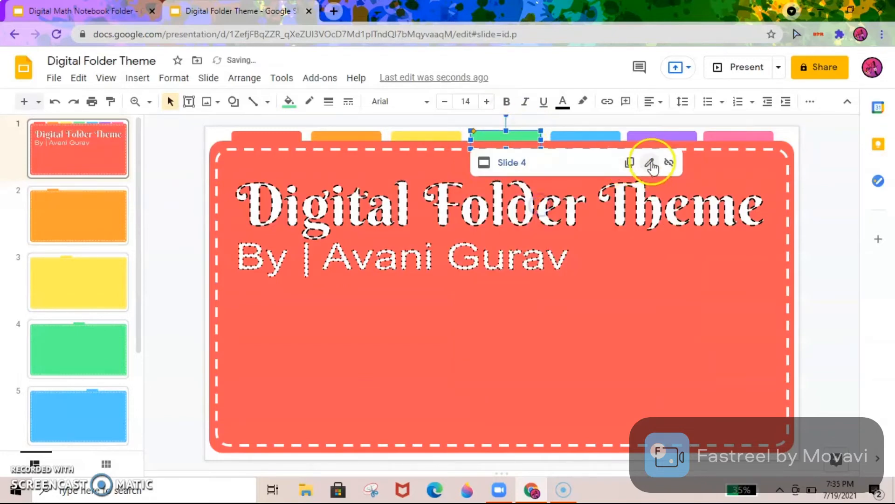
Link the blue tab on the cover slide to Slide 5
click(586, 138)
key(ctrl+k)
text(slide 5)
click(628, 213)
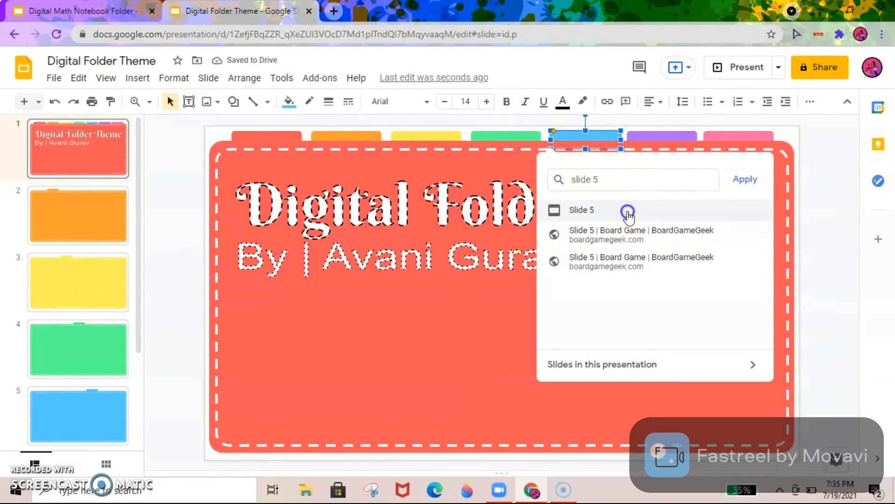
Link the purple tab on the cover slide to Slide 6
click(658, 133)
key(ctrl+k)
text(slide 6)
click(699, 208)
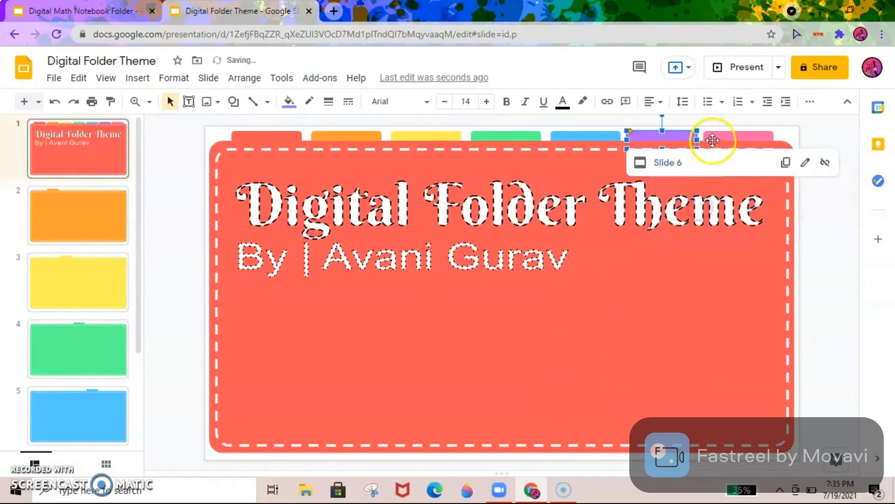
Link the pink tab on the cover slide to Slide 7 and deselect it
click(713, 138)
key(ctrl+k)
text(slide 7)
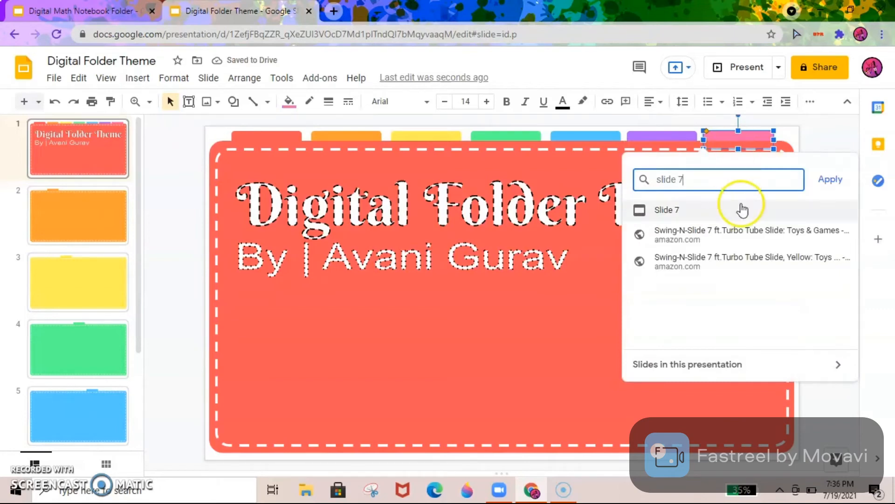
click(739, 208)
click(820, 226)
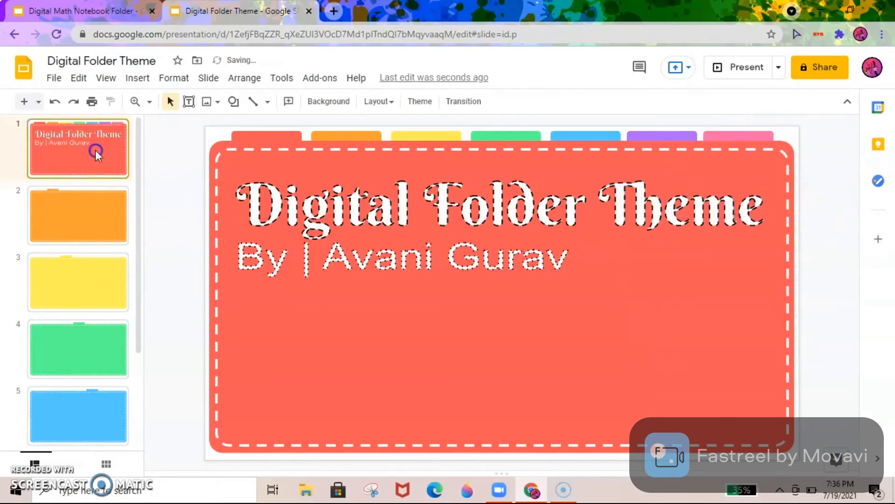
Present the deck from the cover and test the orange, yellow and green tab links, returning to the cover after each
click(718, 70)
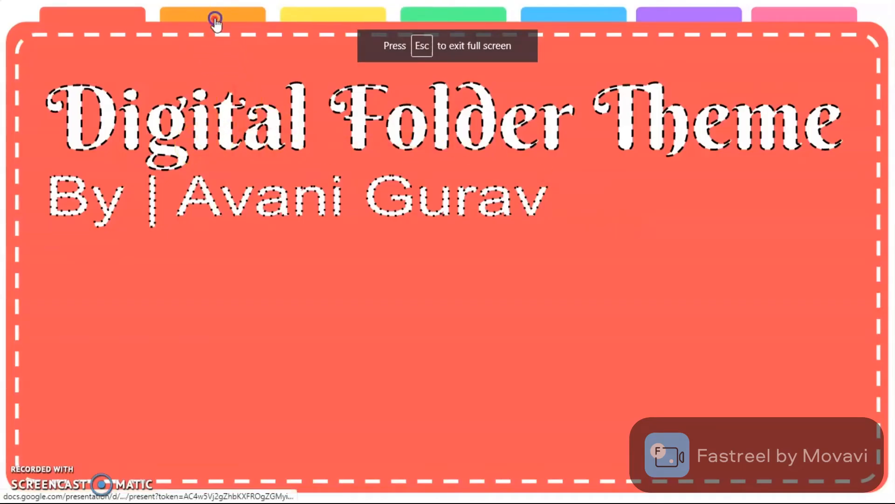
click(216, 21)
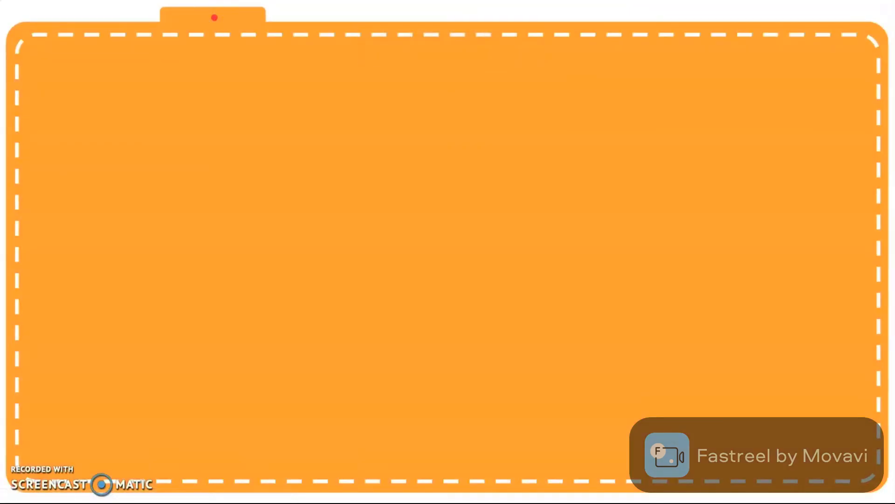
key(Left)
click(300, 18)
key(Left)
key(Left)
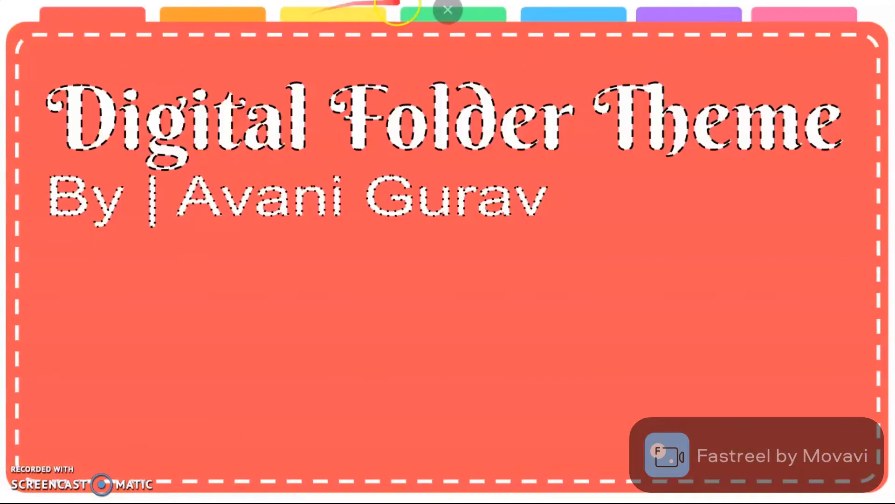
click(410, 15)
key(Left)
key(Left)
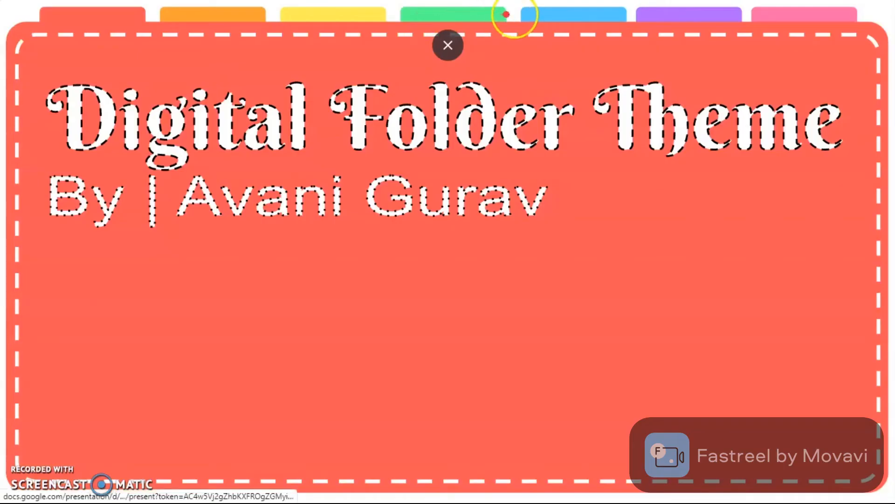
Test the blue, purple and pink tab links in the slideshow, returning to the cover after each, and exit the presentation
click(532, 16)
key(Left)
key(Left)
key(Left)
key(Left)
click(618, 21)
key(Left)
key(Left)
key(Left)
key(Left)
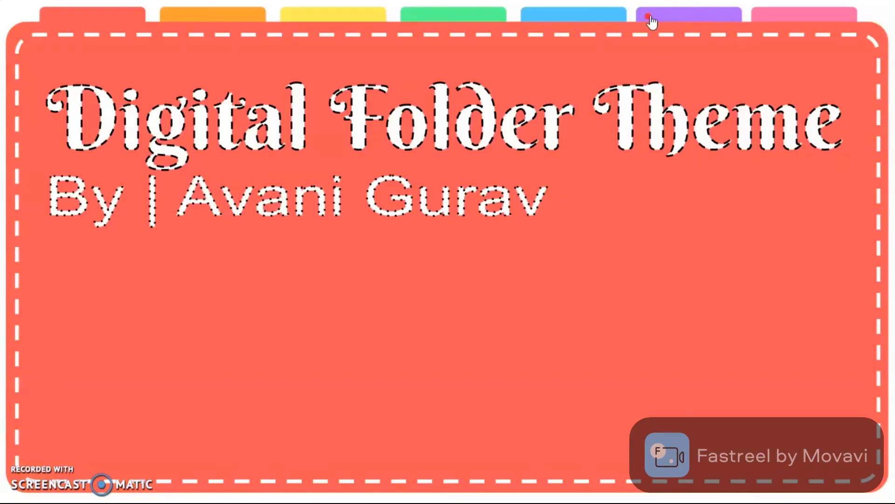
click(759, 16)
key(Left)
key(Left)
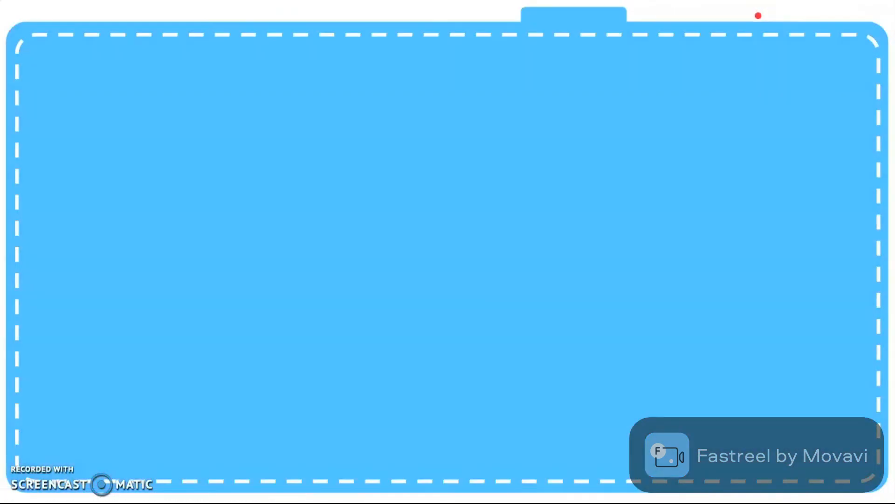
key(Left)
key(Left)
key(Left)
key(Left)
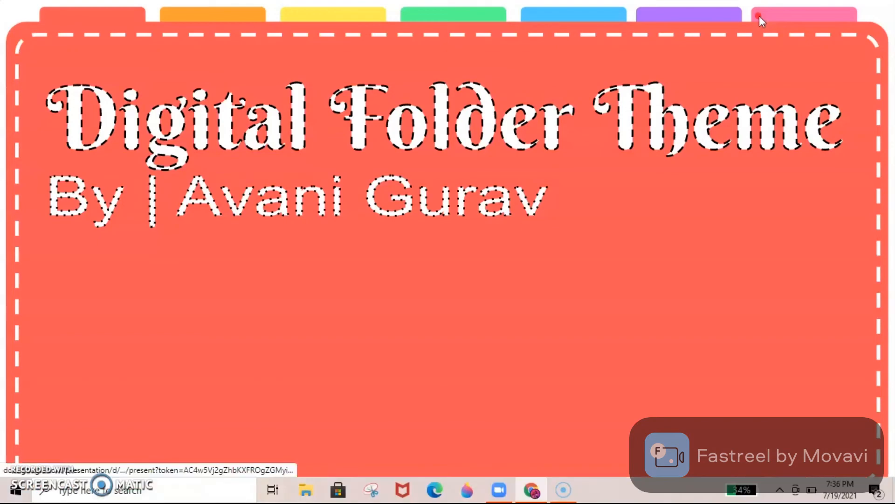
key(Escape)
Examine the back arrows and their link on the folder slides of the Digital Math Notebook Folder deck, and return to Digital Folder Theme
click(84, 10)
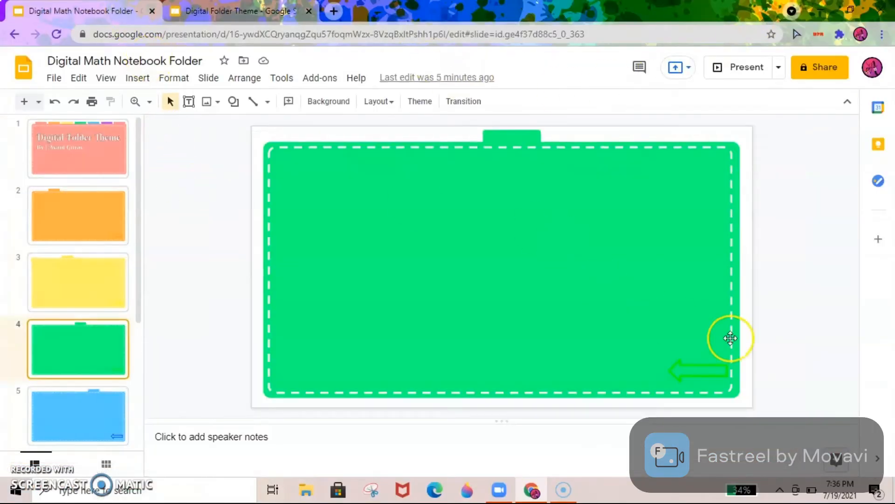
click(717, 366)
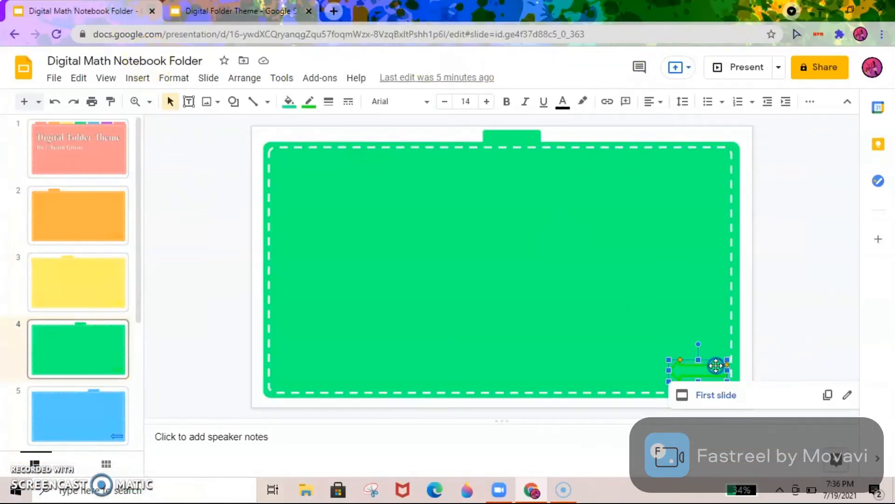
click(114, 208)
click(238, 11)
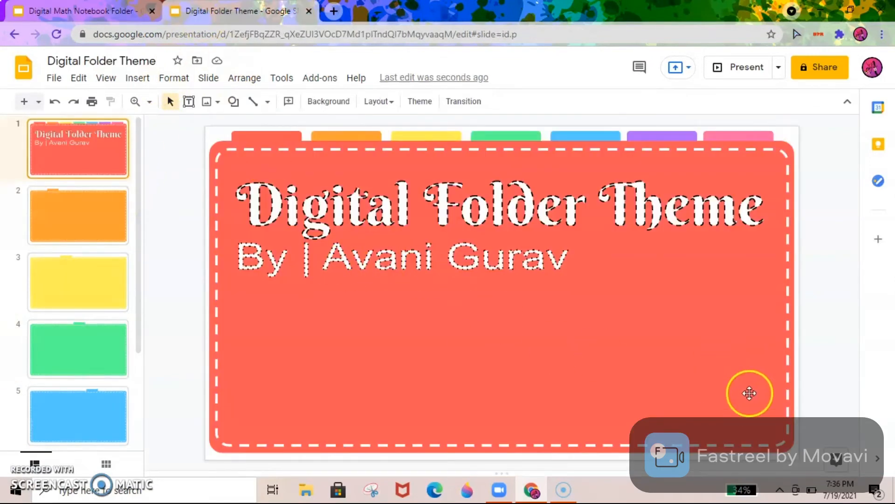
click(44, 9)
click(80, 145)
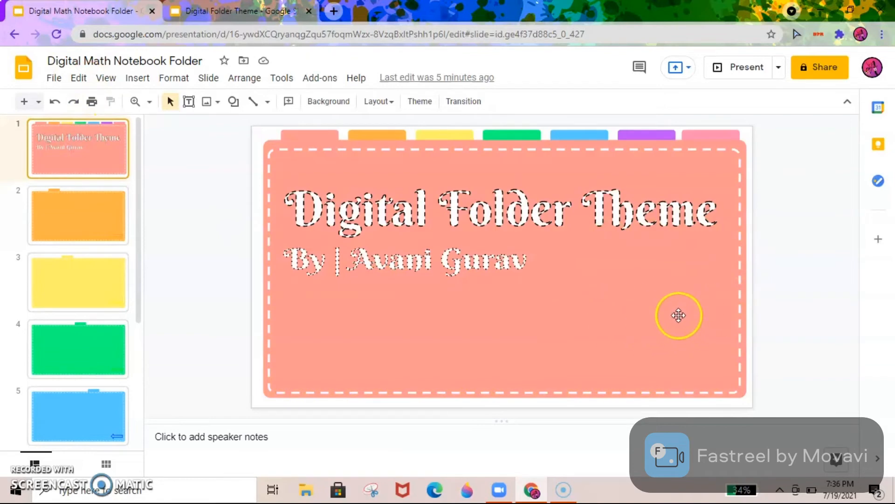
click(73, 225)
click(89, 278)
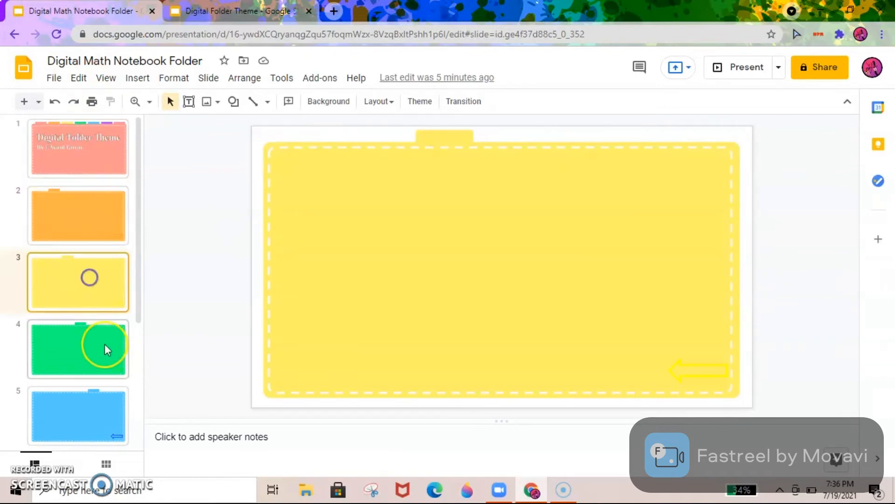
click(104, 352)
scroll(104, 351, down, 4)
click(234, 11)
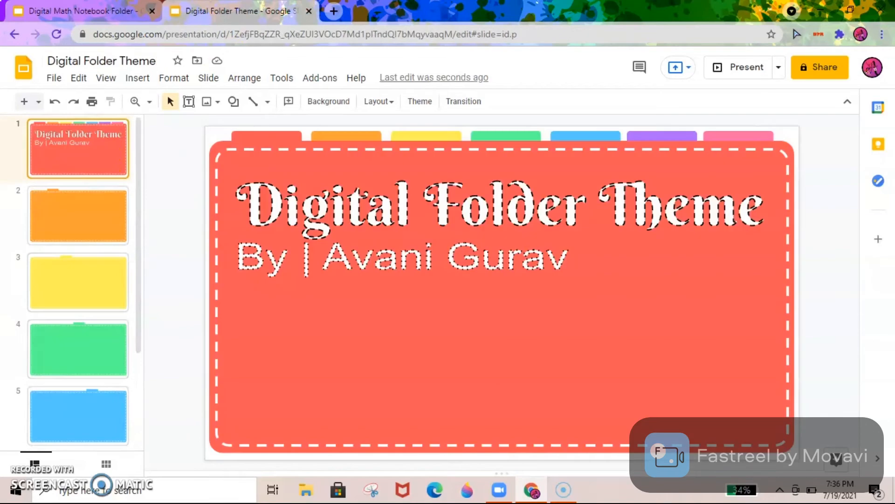
Draw a curved left-pointing block arrow in the lower right corner of the orange folder on slide 2
click(107, 206)
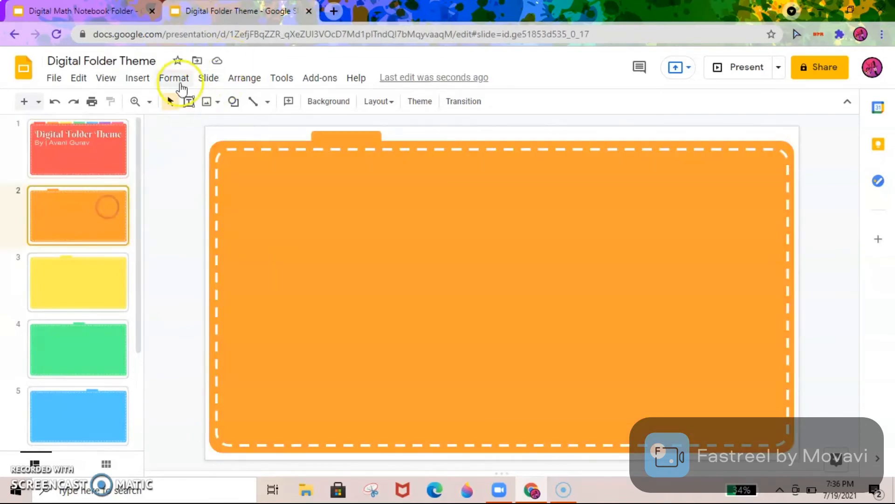
click(234, 101)
mouse_move(300, 148)
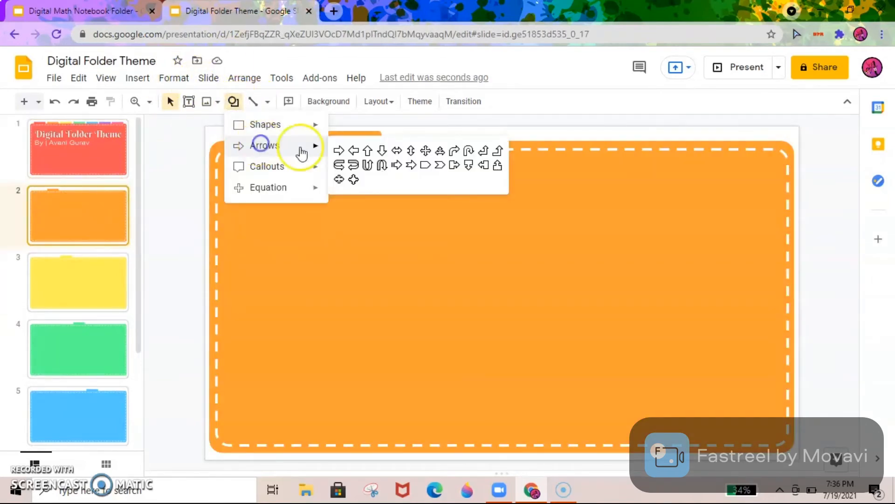
click(355, 166)
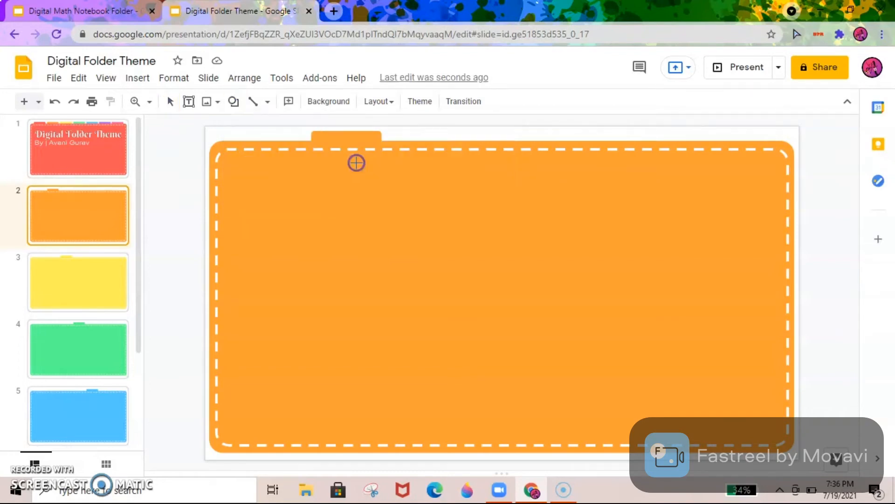
drag(687, 335, 765, 412)
Fill the curved arrow on slide 2 with the custom orange that matches the folder
click(674, 339)
click(719, 348)
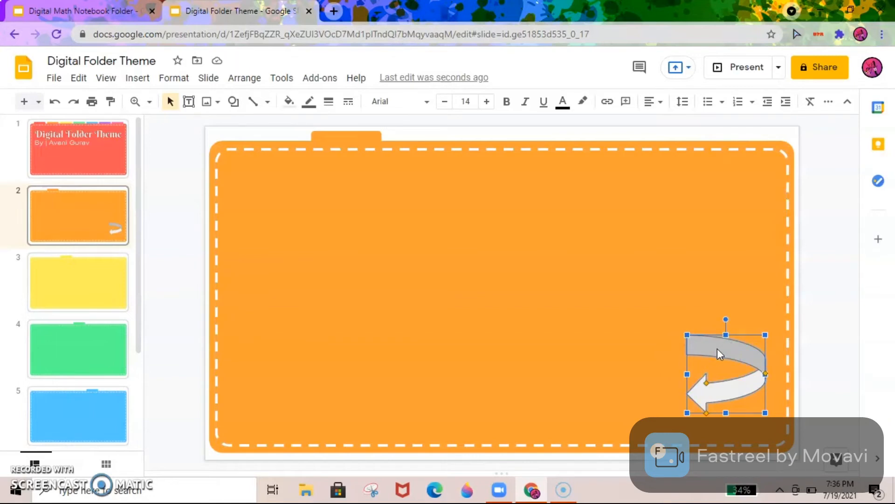
click(288, 101)
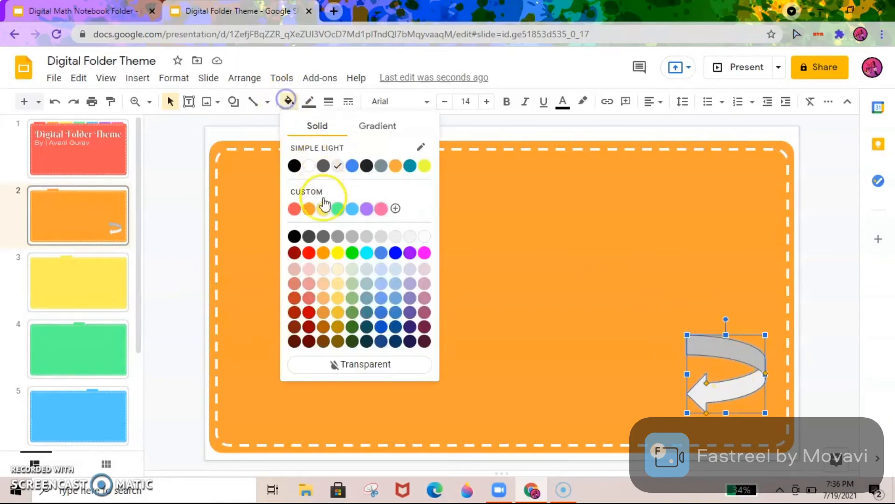
click(312, 208)
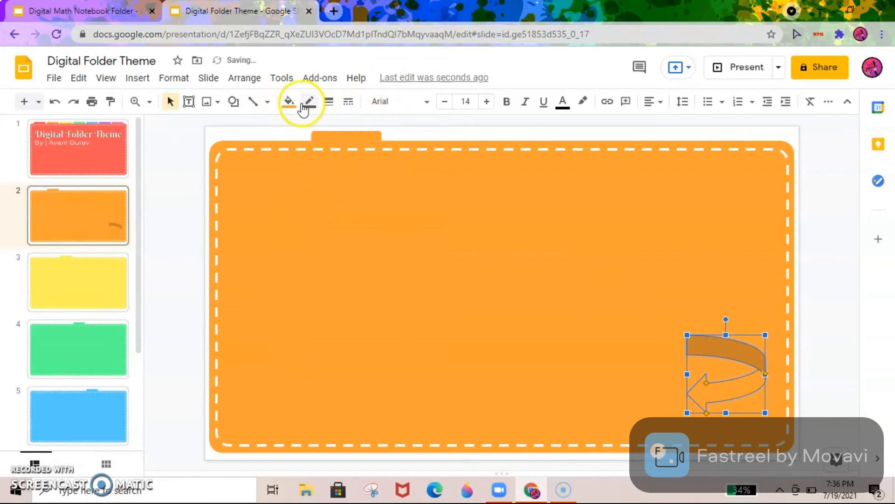